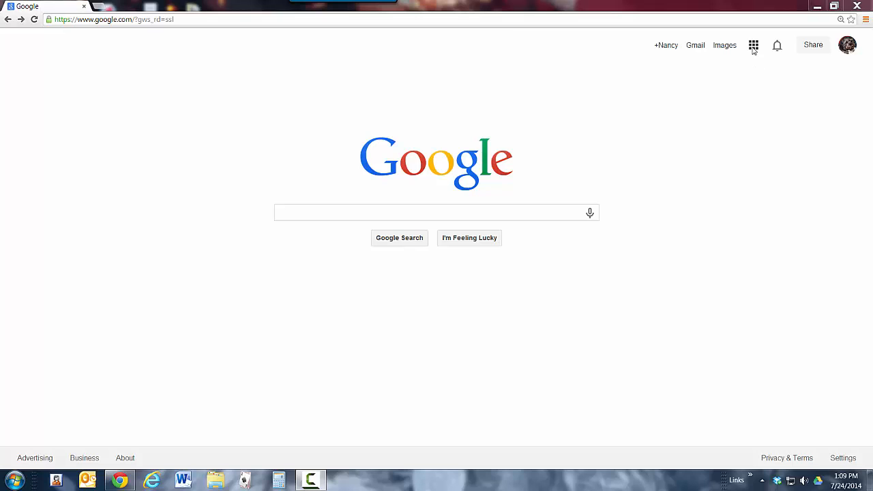
Open Google Drive and create a new form.
left_click(754, 45)
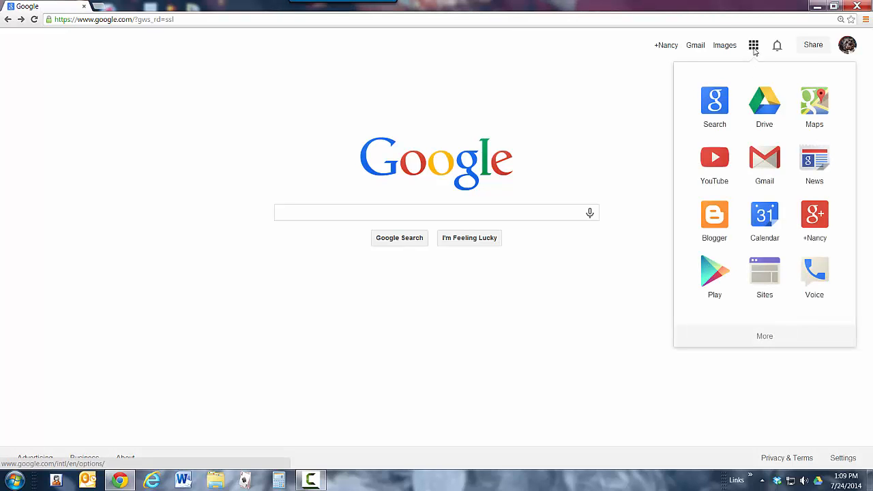
left_click(766, 113)
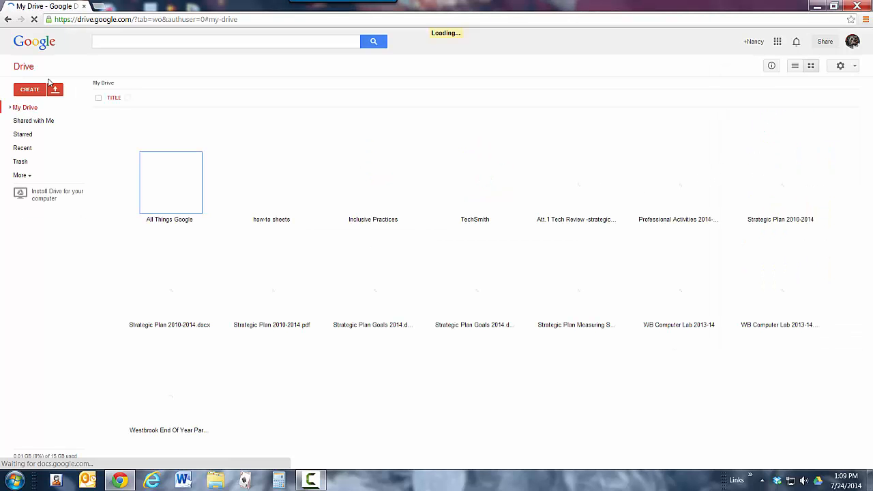
left_click(30, 91)
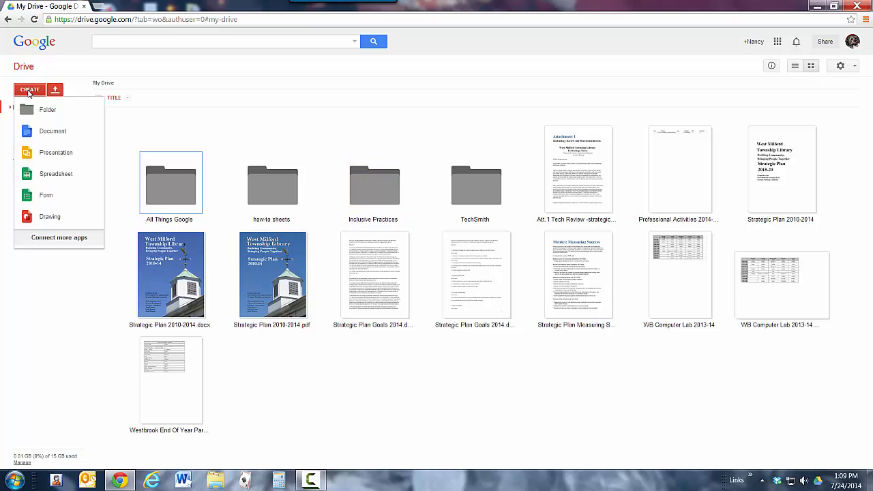
left_click(47, 196)
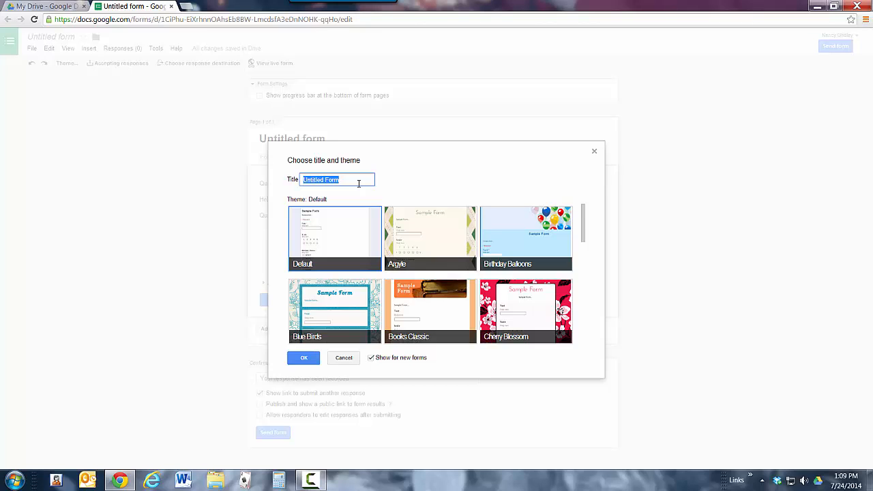
Title the form "Getting to Know You" and apply the Header (Gray) theme.
type("Getting to Know You")
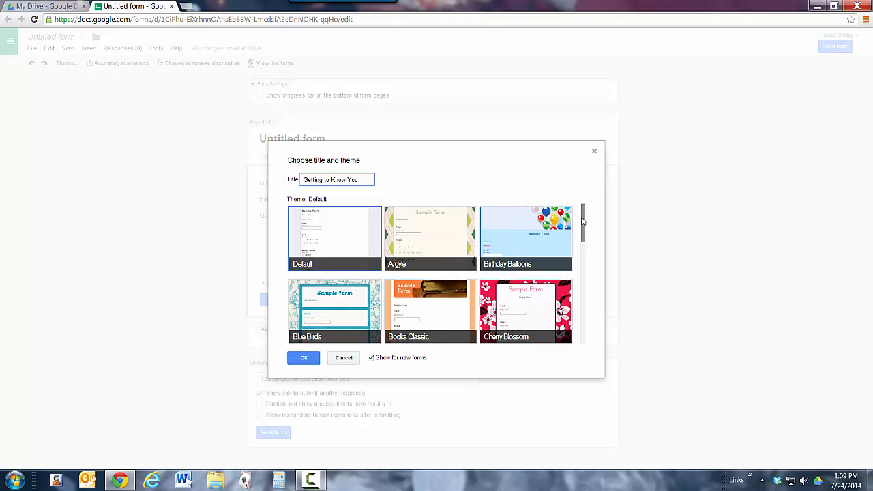
left_click_drag(584, 220, 577, 266)
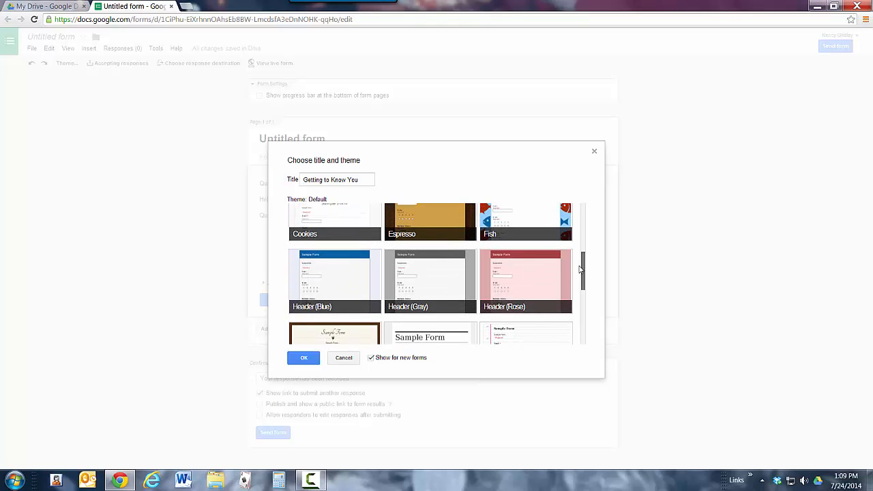
left_click(447, 281)
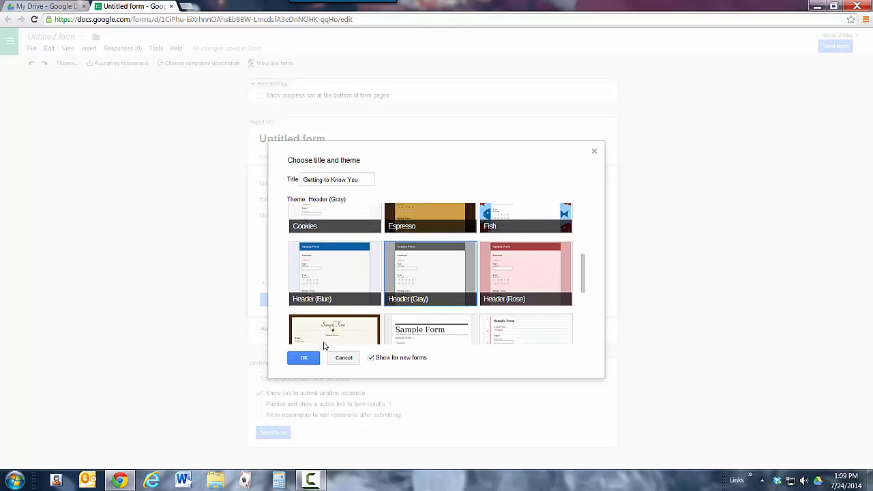
left_click(304, 359)
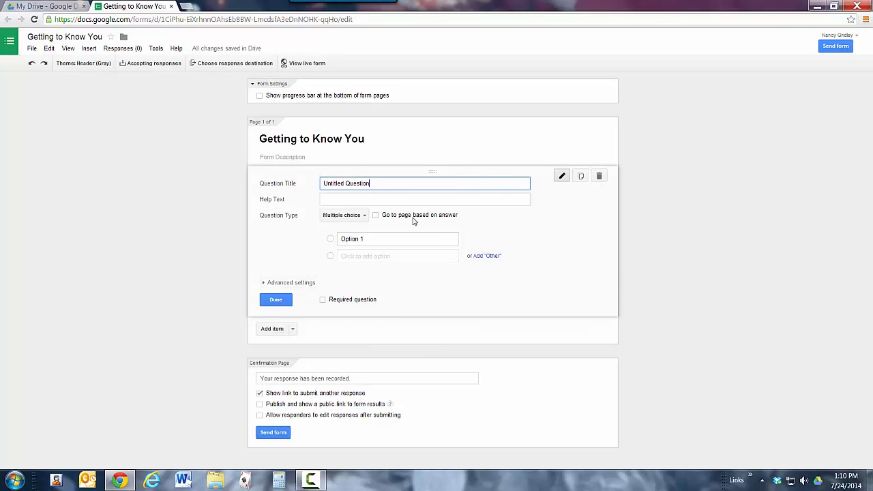
Make the first question a Choose from a list type titled "What is your favorite candy bar?".
left_click(365, 216)
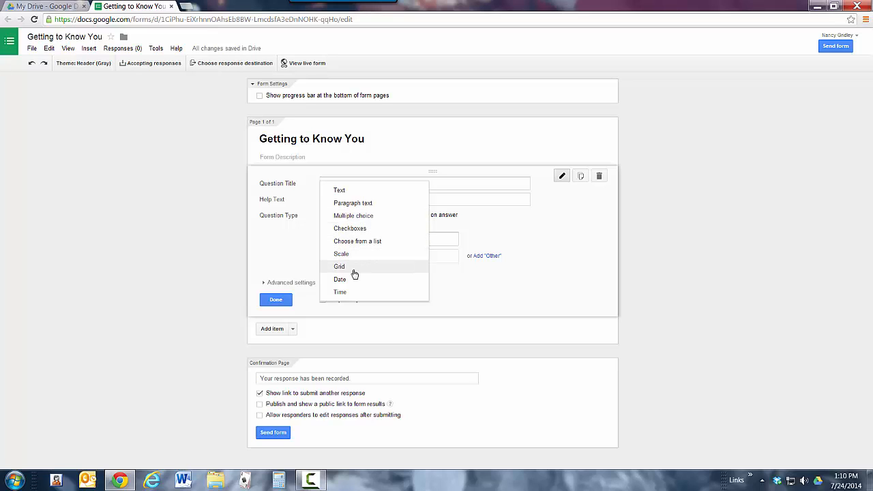
left_click(364, 243)
left_click_drag(374, 184, 322, 184)
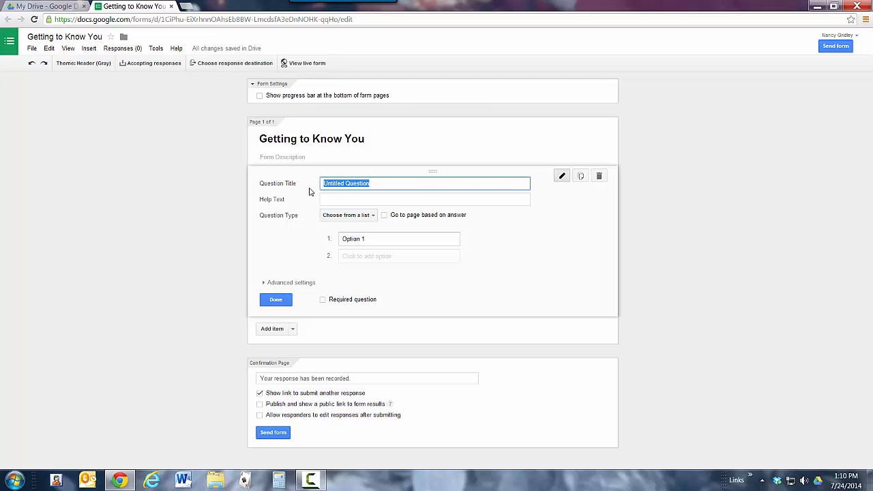
type("What is your favorite can")
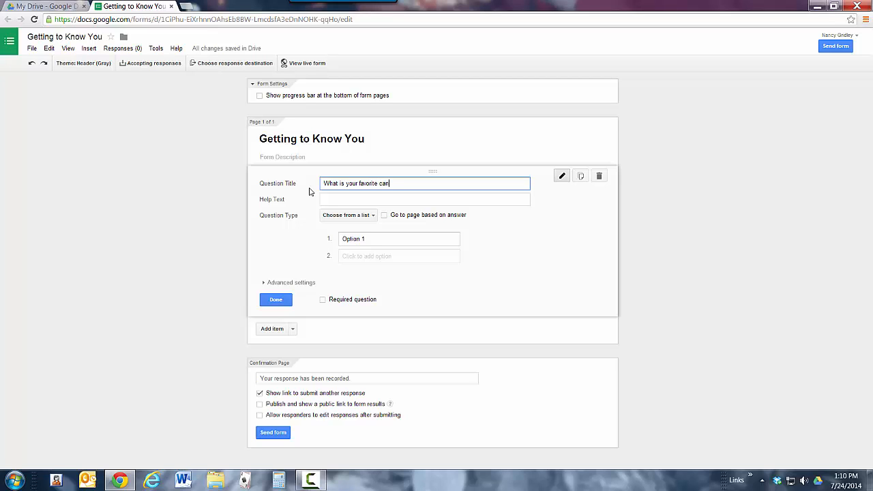
type("dy bar?")
Fill in the candy bar question's list options: snickers, Hershey, Kit Kat, Mounds and Butterfinger.
left_click(371, 238)
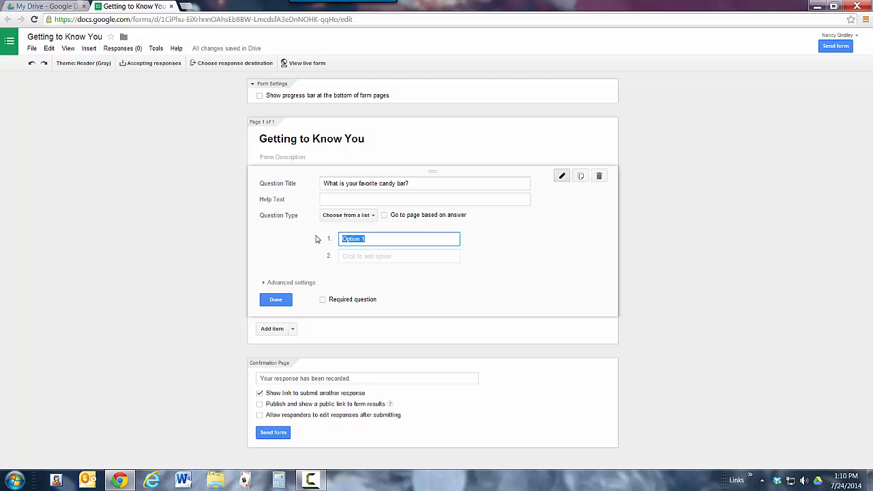
type("snickers")
key("Return")
type("Hershey")
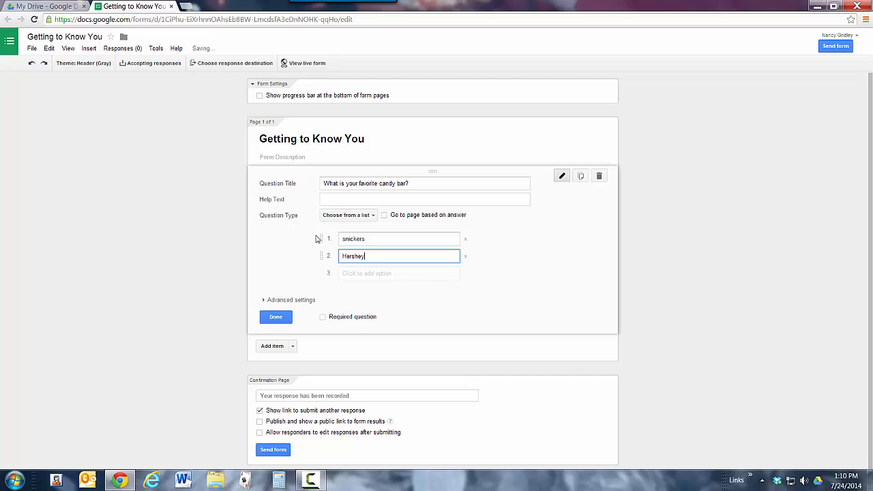
key("Tab")
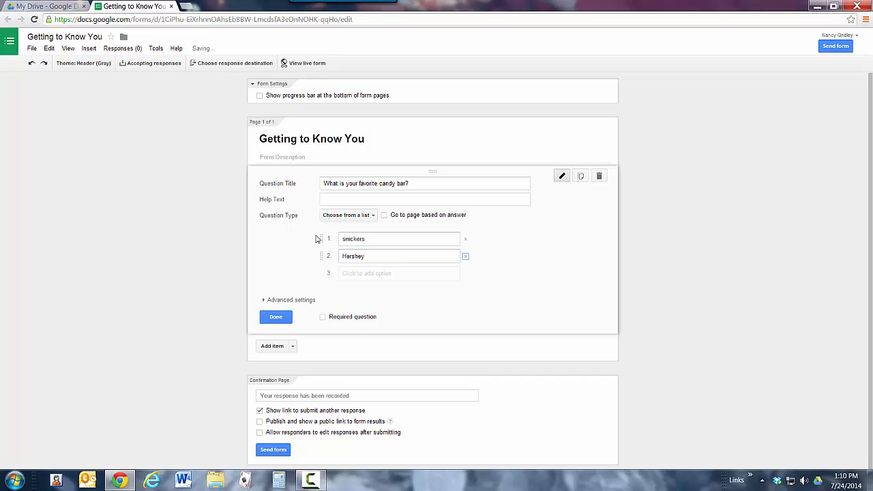
key("Tab")
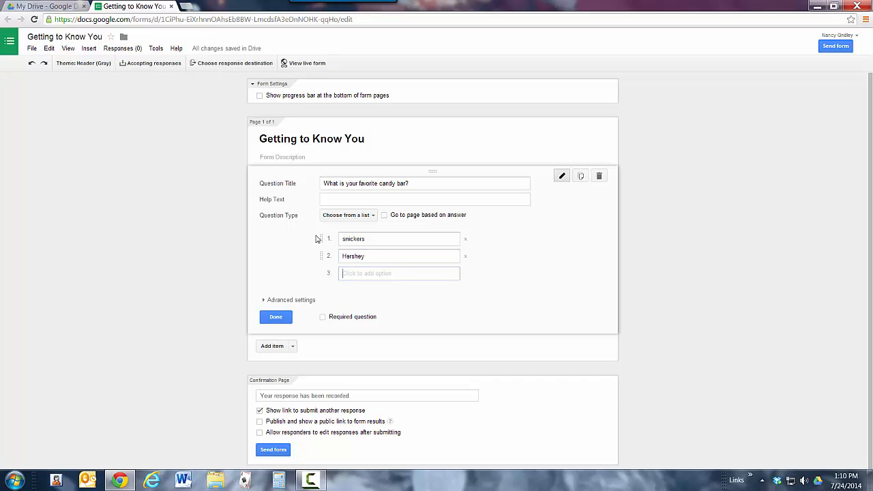
type("Kit Kat")
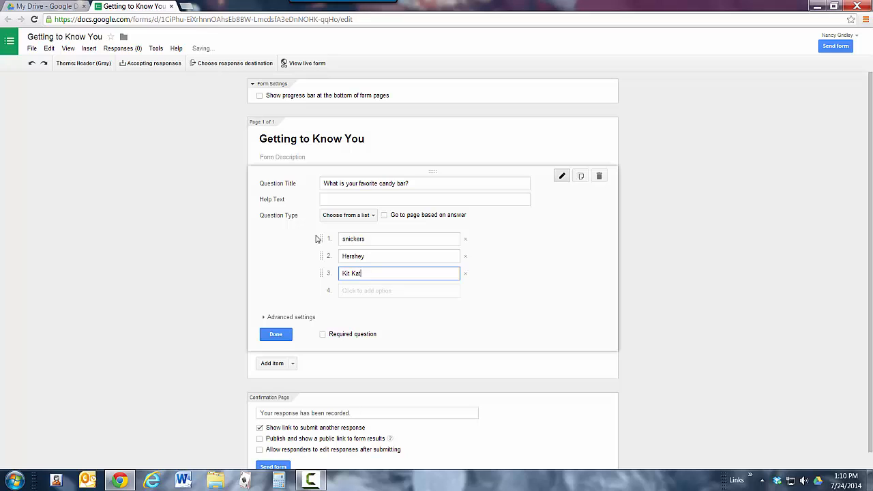
key("Tab")
key("Tab")
type("Mounds")
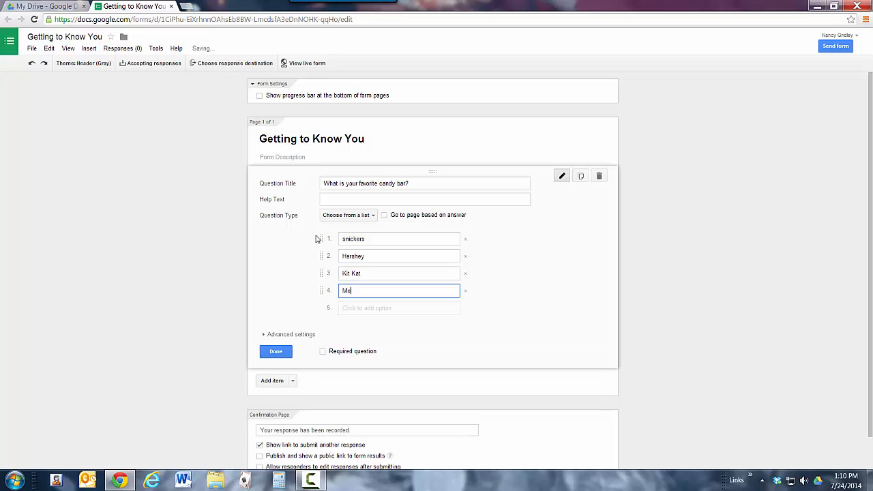
key("Tab")
key("Tab")
type("B")
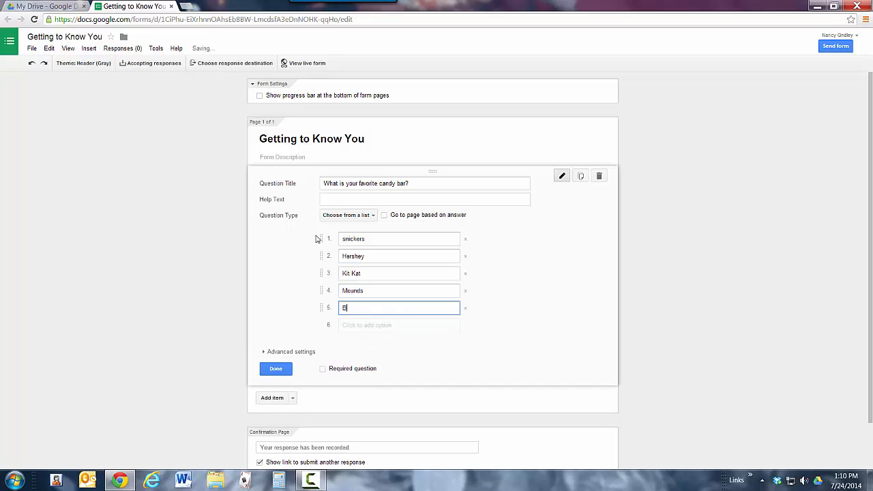
type("utterfinger")
Make the candy bar question required.
scroll(462, 284, "down", 1)
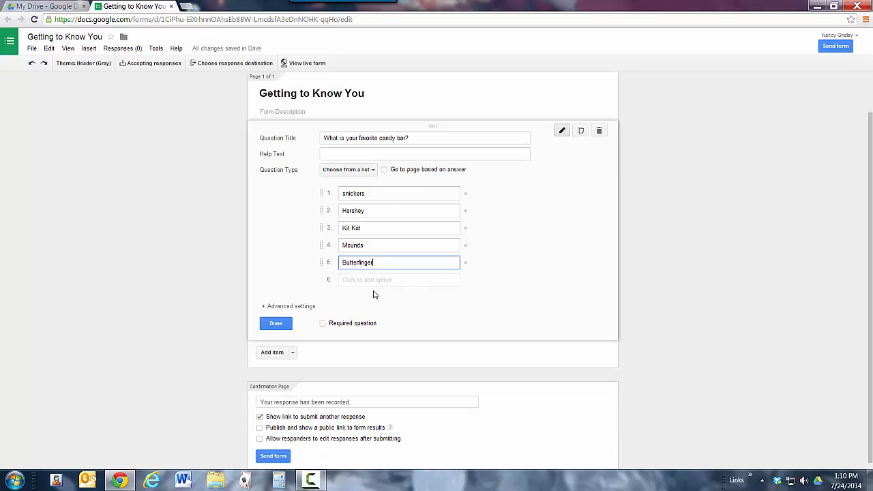
left_click(322, 328)
left_click(322, 325)
Add a Scale question titled "What kind of writer do you think you are?", dismissing the Windows color scheme prompt.
left_click(293, 358)
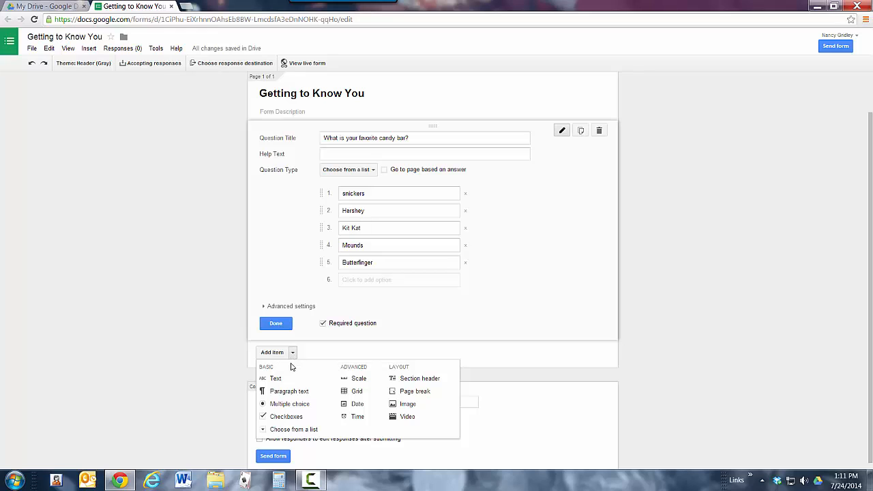
left_click(355, 379)
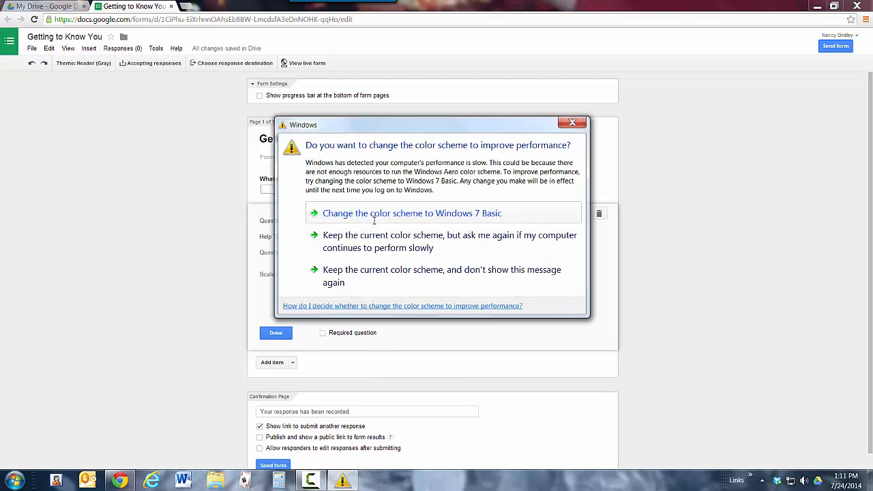
left_click(573, 122)
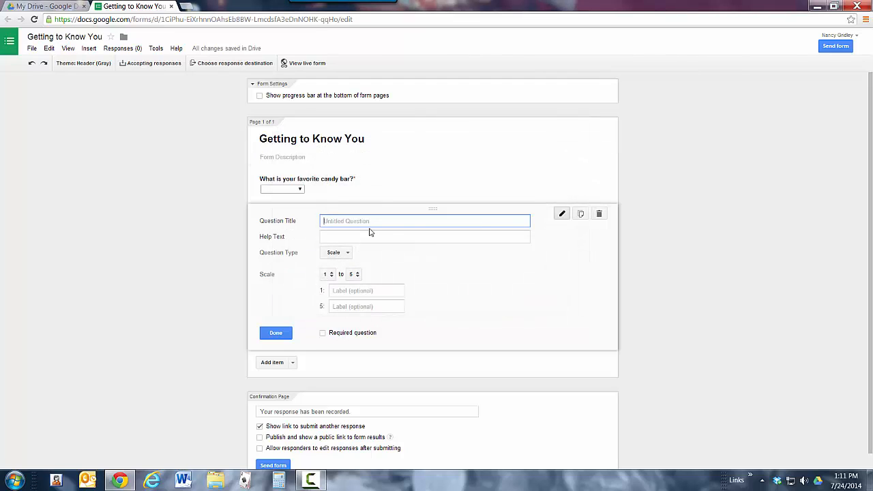
type("What kind of writer do you think you are?")
Set the writer question's help text to "1-not so good; 5 is excellent", keeping the Scale type.
left_click(353, 238)
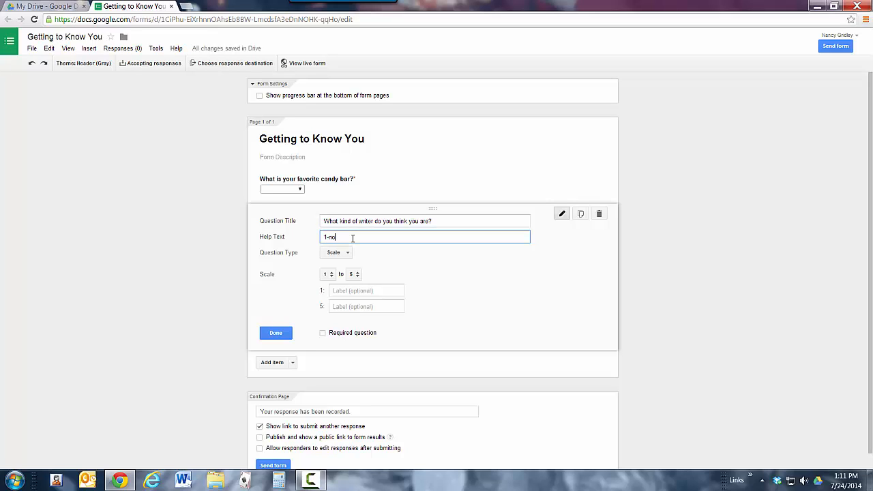
type("not so good; 5 is exlellent")
left_click(351, 254)
left_click(351, 253)
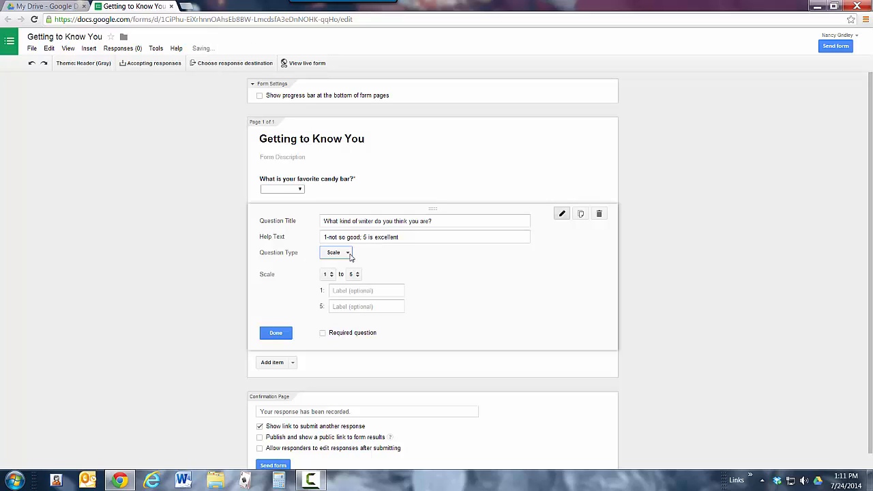
Label the scale's 1 as "terrible" and 5 as "fantastic", and make the writer question required.
left_click(353, 291)
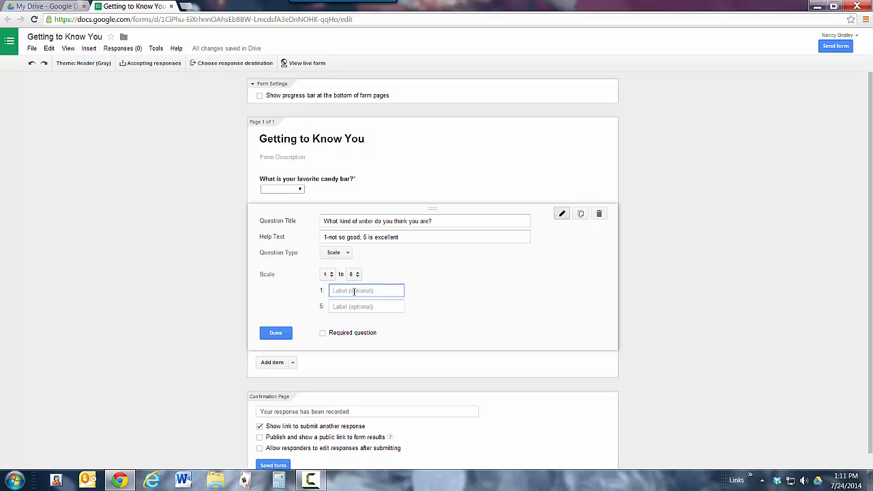
type("terrible")
key("Tab")
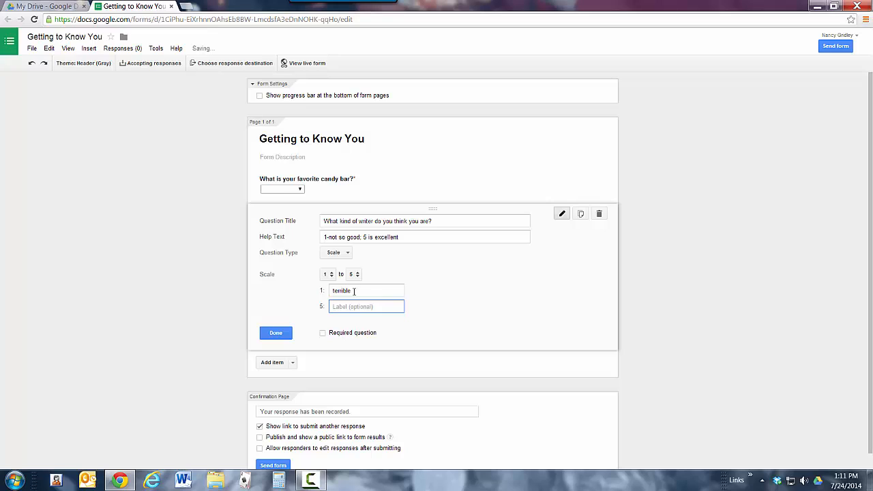
type("fantastic")
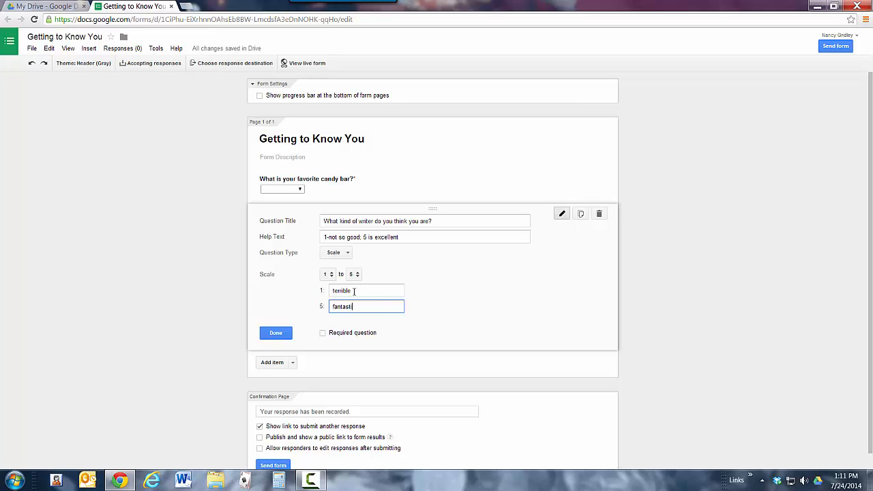
left_click(323, 333)
Add a required Paragraph text question titled "What do you keep in the trunk of your car?".
scroll(368, 349, "down", 1)
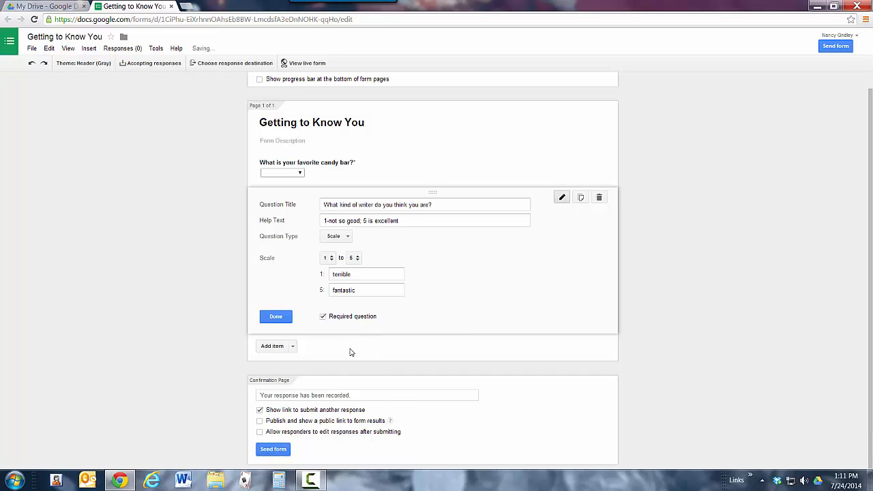
left_click(292, 347)
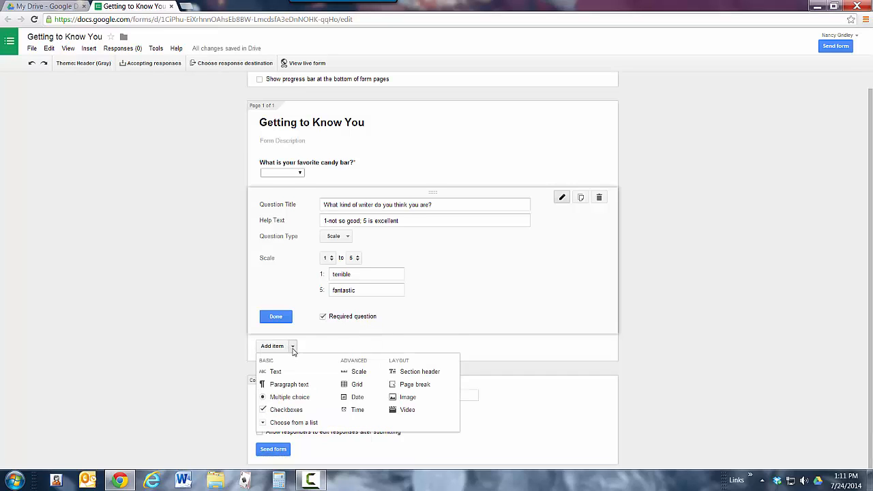
left_click(286, 385)
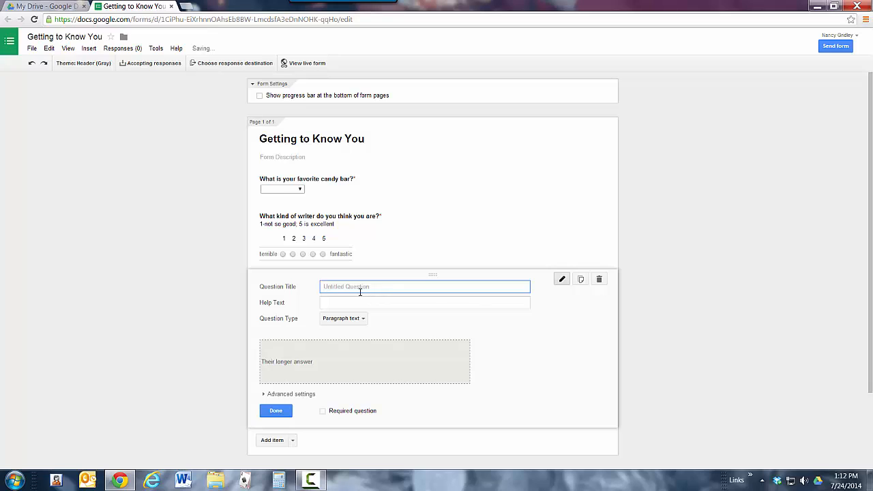
type("What do you keep in the trunk of your car")
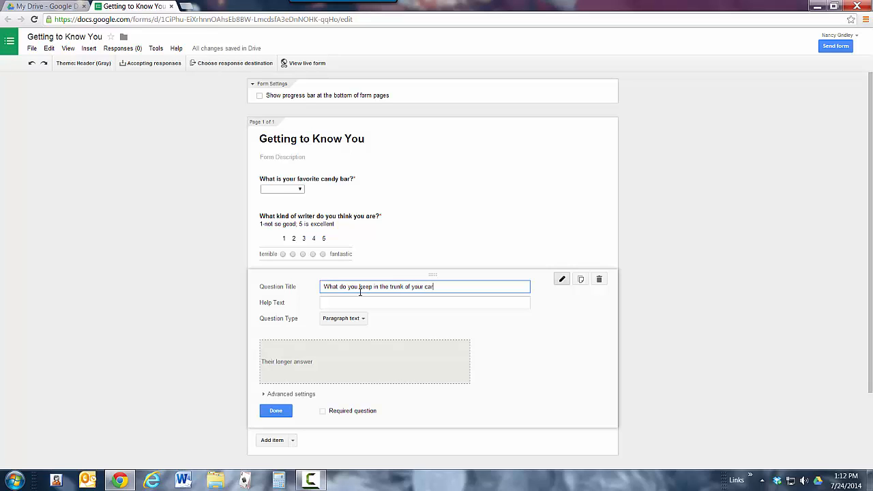
type("?")
scroll(415, 294, "down", 2)
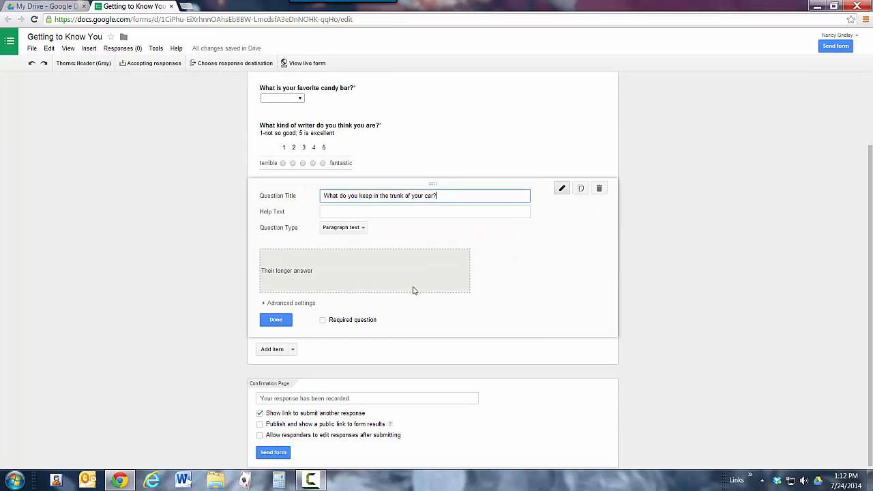
left_click(324, 321)
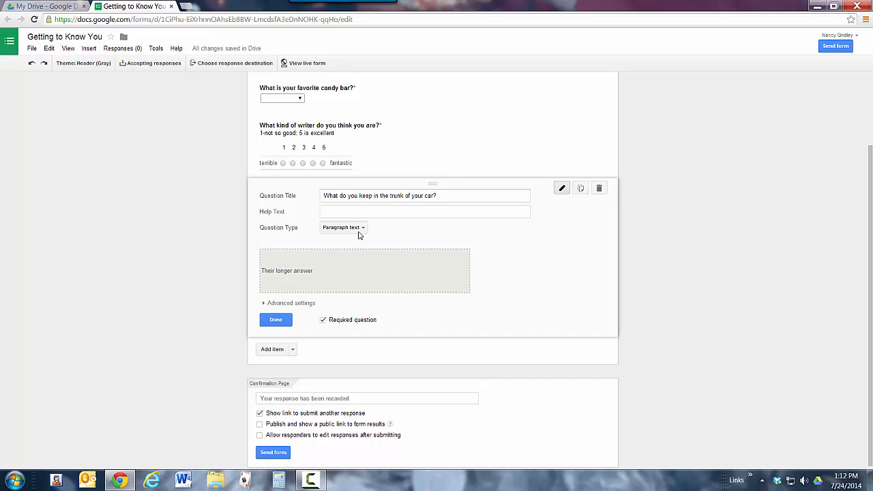
Add a Multiple choice question titled "If you had one extra hour of free time a day, how would you use it?".
left_click(293, 350)
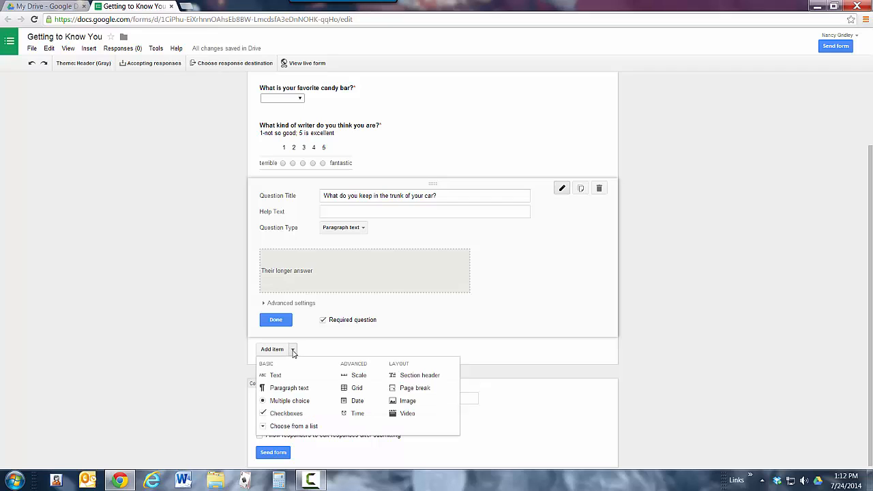
left_click(289, 400)
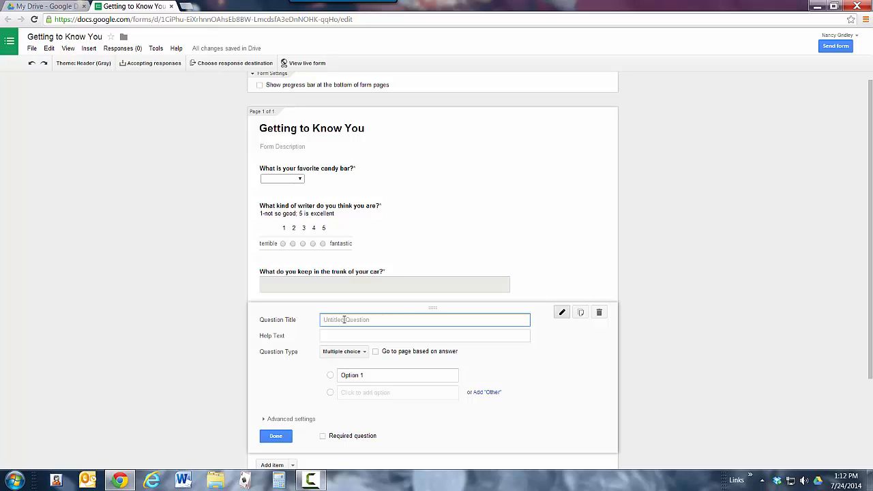
type("If you had one extra hour of free time a d")
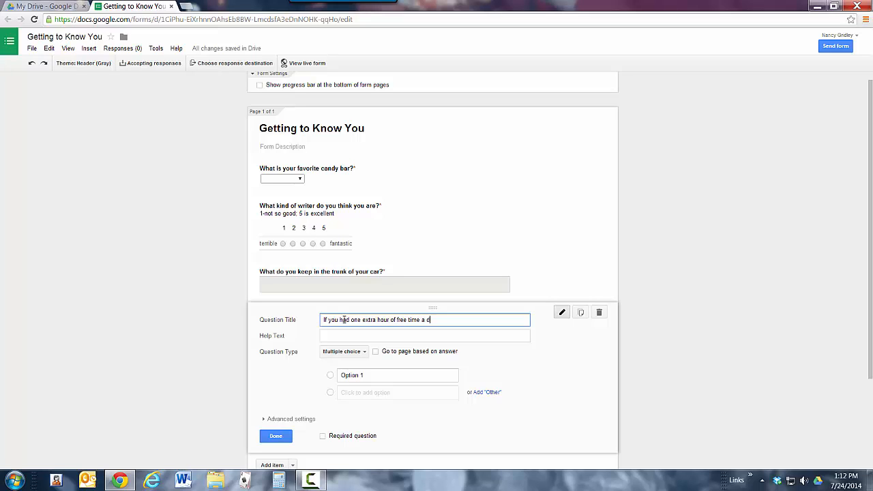
type("ay.")
type(" how would you u")
type("se it?")
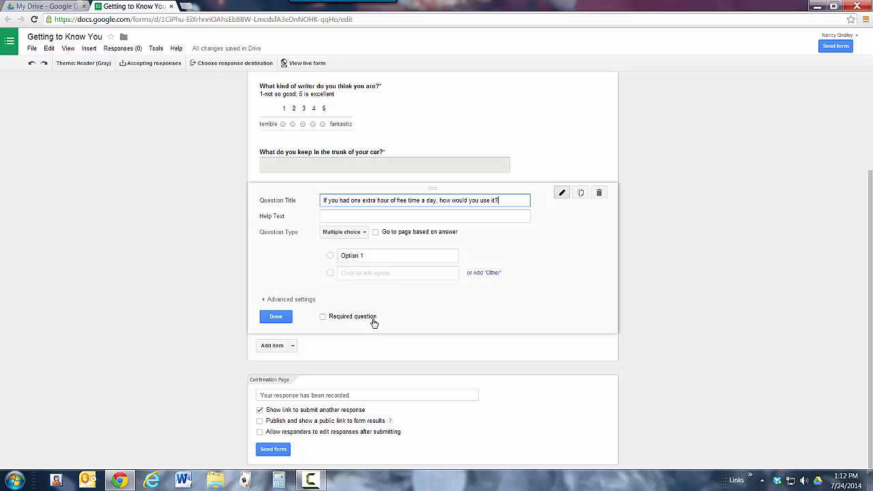
Enter "read", "eat" and "sleep" as the first three answer options of the free-time question.
left_click(371, 256)
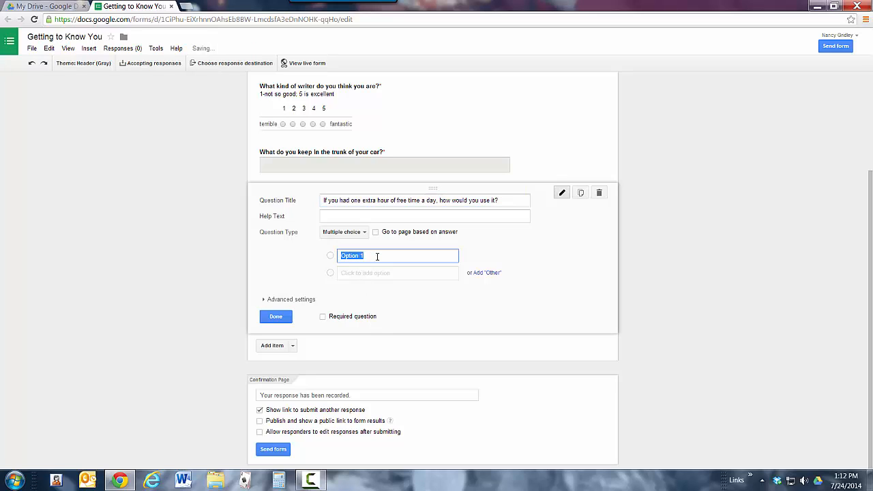
type("read")
key("Tab")
key("Tab")
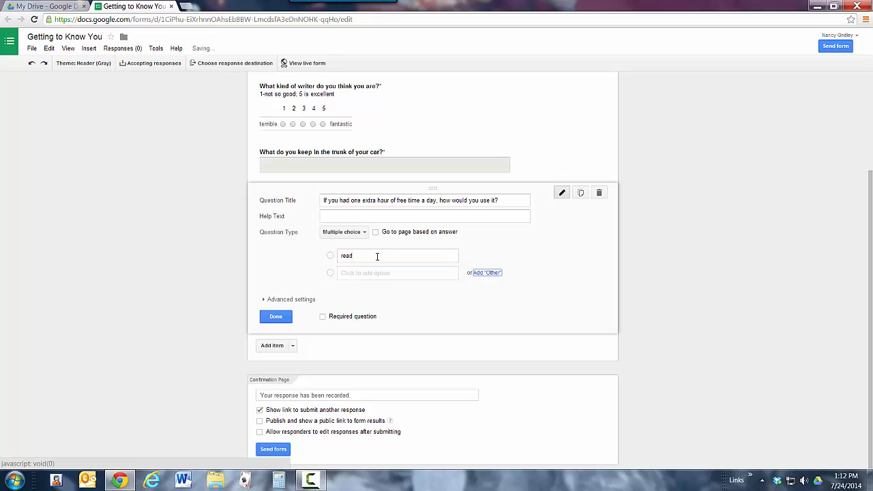
key("shift+Tab")
type("eat")
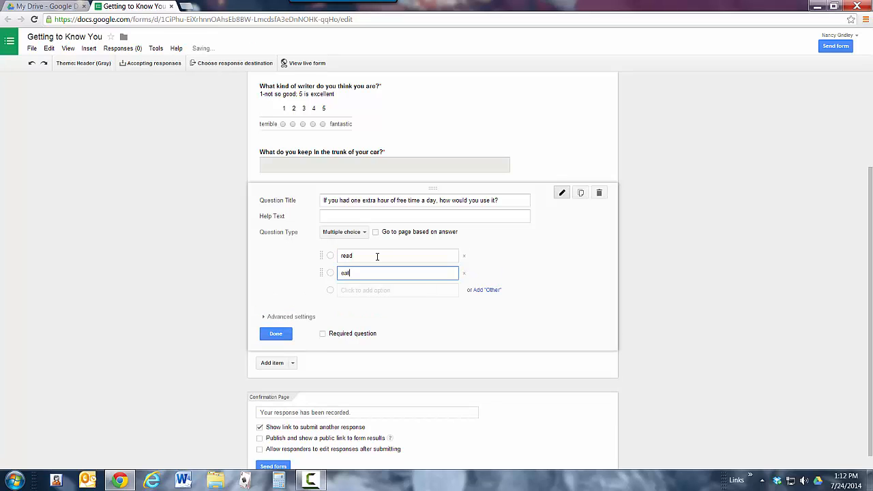
key("Tab")
type("sleep")
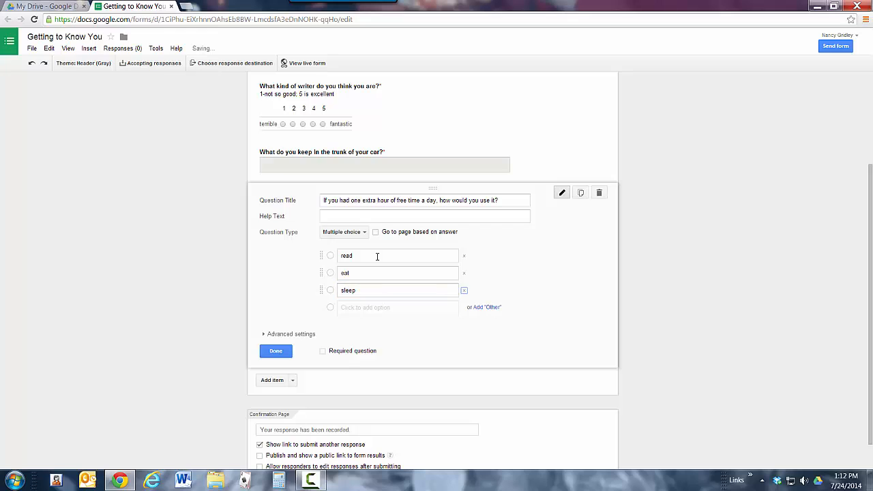
Add the options "exercise", "shop", "cook" and "golf" to the free-time question.
key("Tab")
scroll(377, 256, "down", 1)
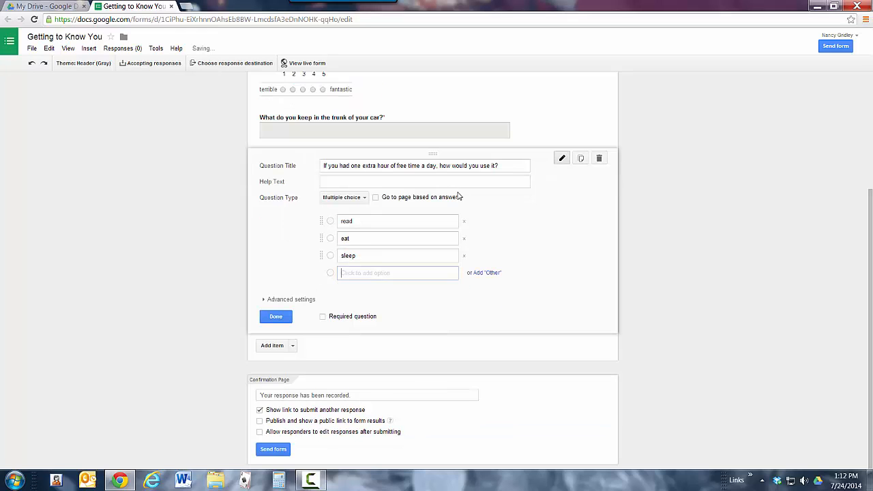
type("ex")
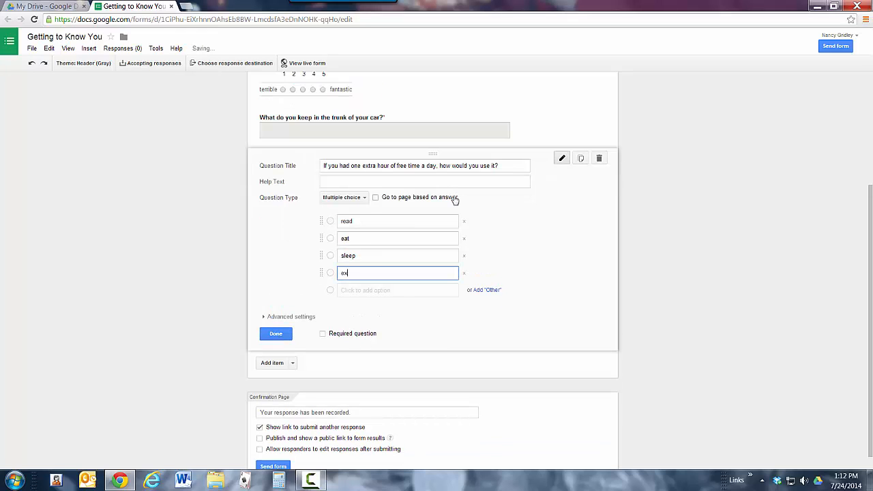
type("ercise")
key("Tab")
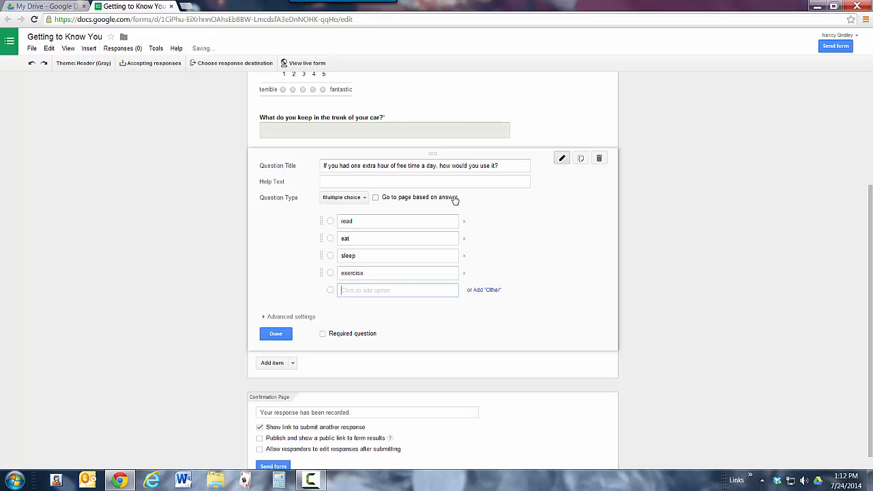
type("shop")
key("Tab")
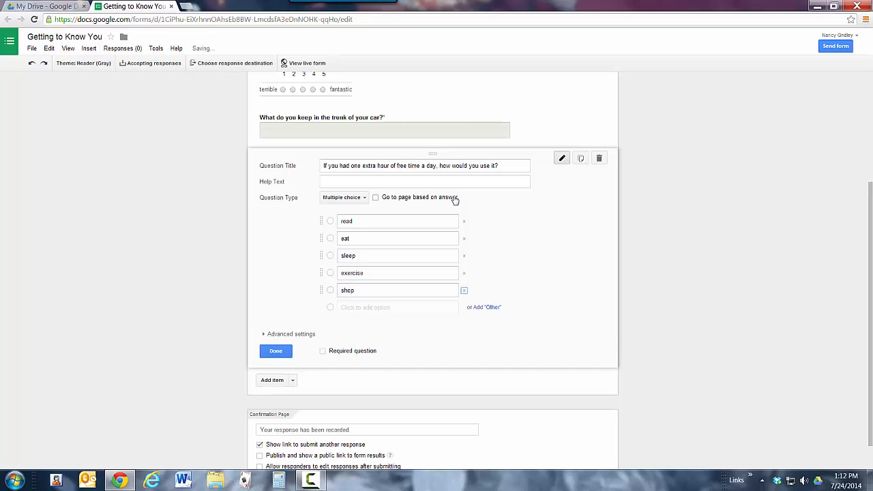
type("cook")
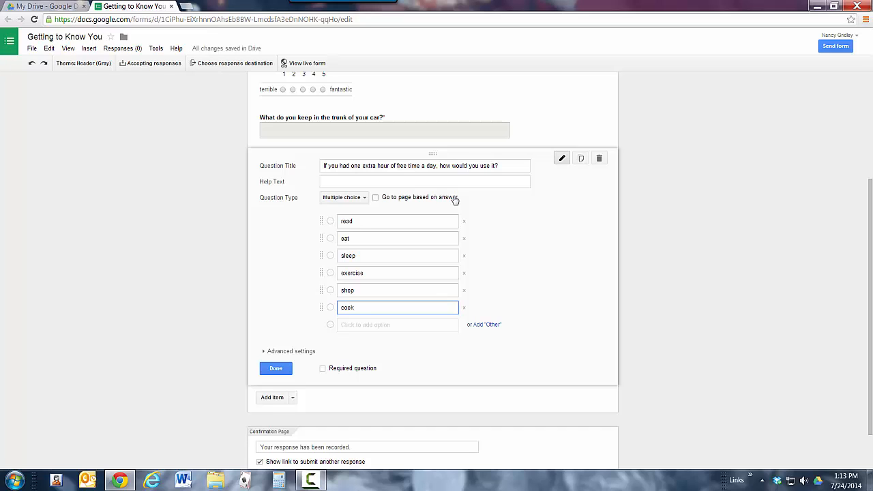
key("Tab")
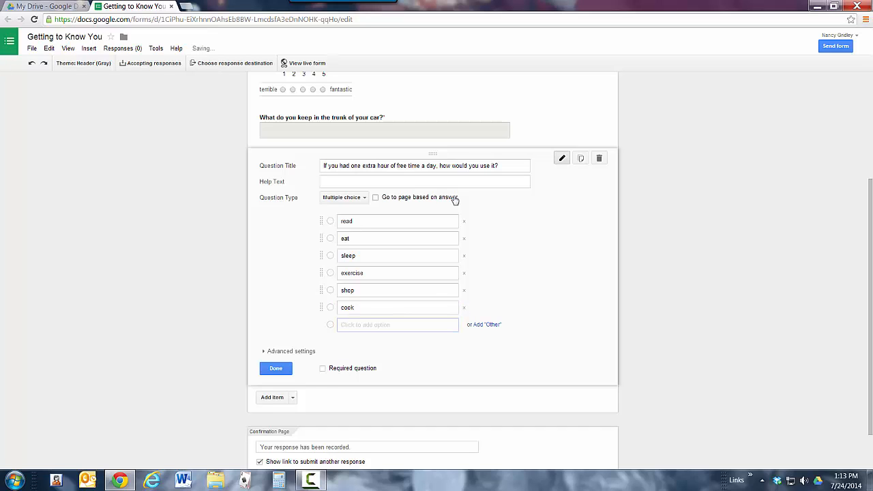
type("golf")
Add the options "go online" and "watch TV" and make the free-time question required, dismissing the Windows color scheme prompt.
scroll(505, 225, "down", 1)
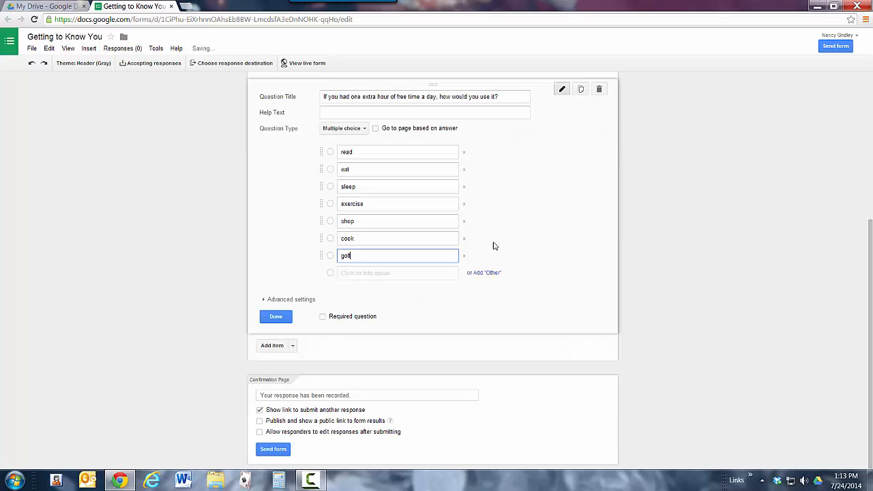
left_click(374, 274)
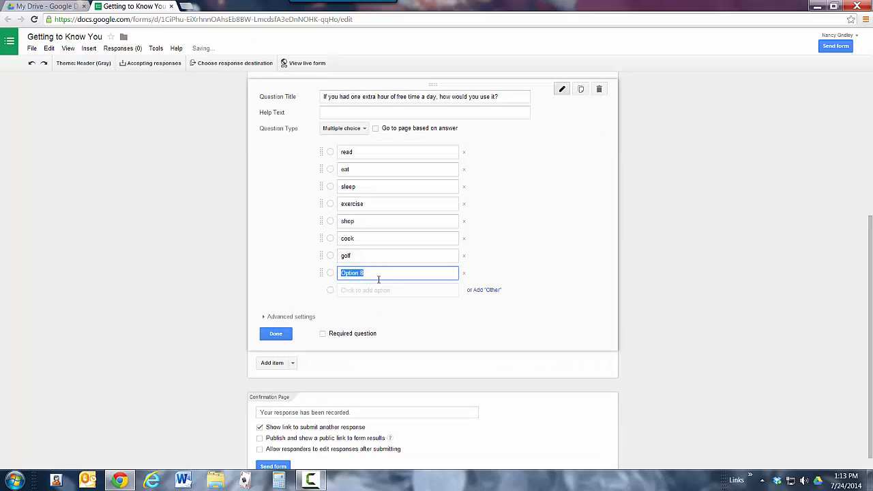
type("go online")
left_click(367, 291)
type("watch TV")
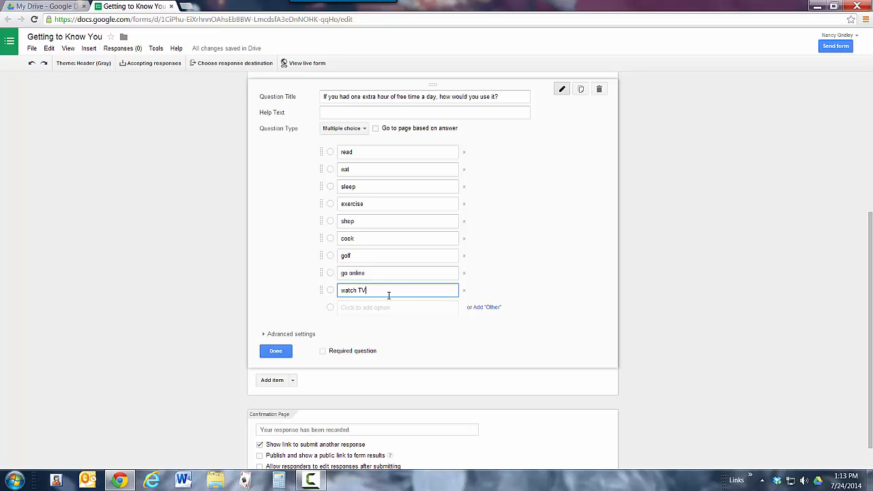
left_click(323, 351)
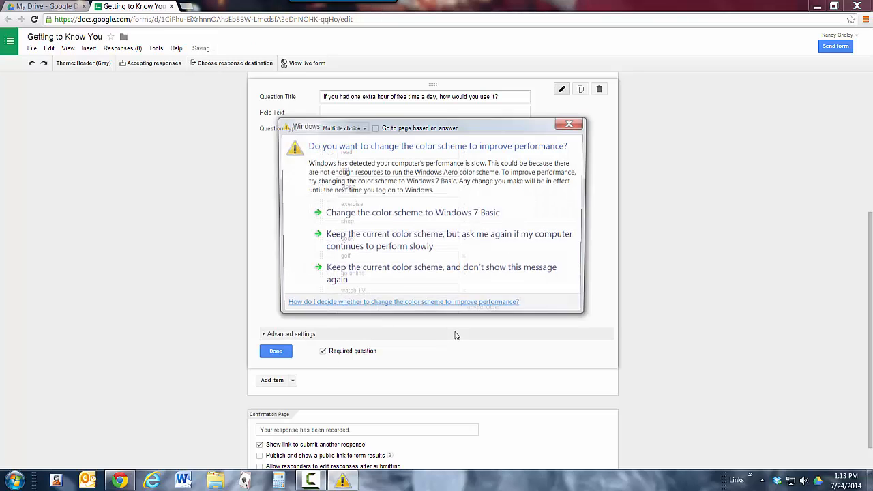
left_click(569, 124)
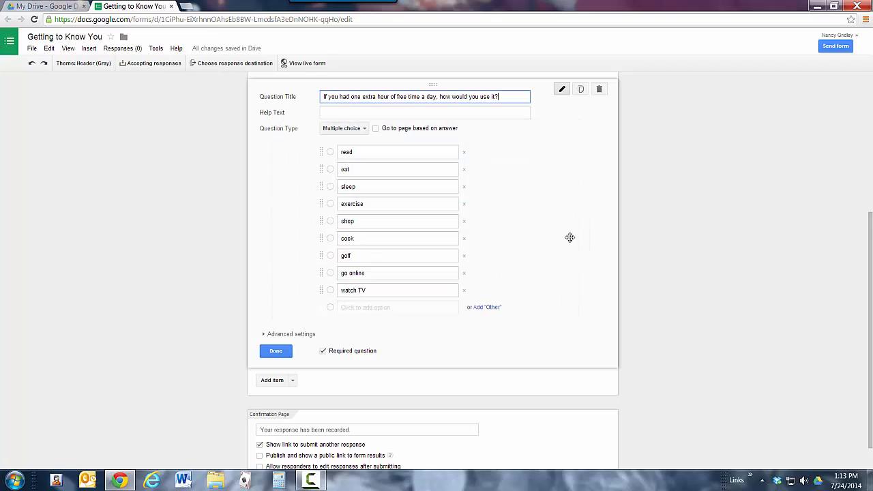
Add a Checkboxes question titled "Poolside or Beach?" below the free-time question.
scroll(559, 249, "down", 1)
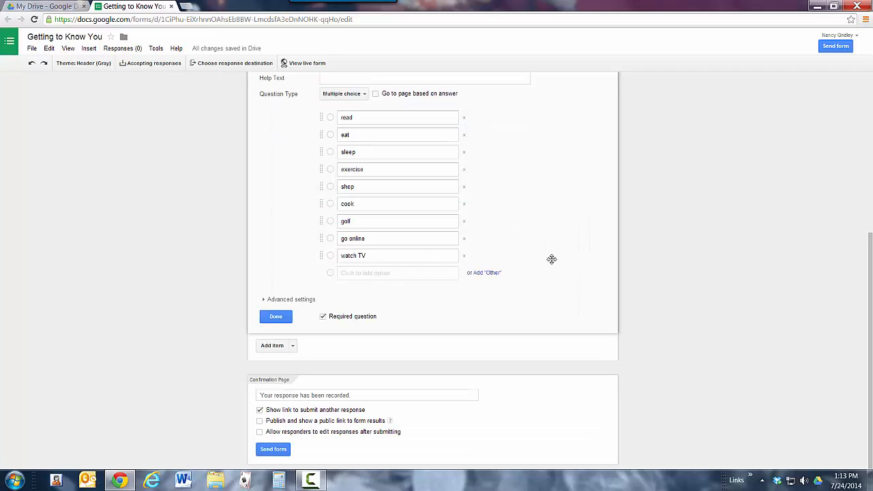
left_click(294, 346)
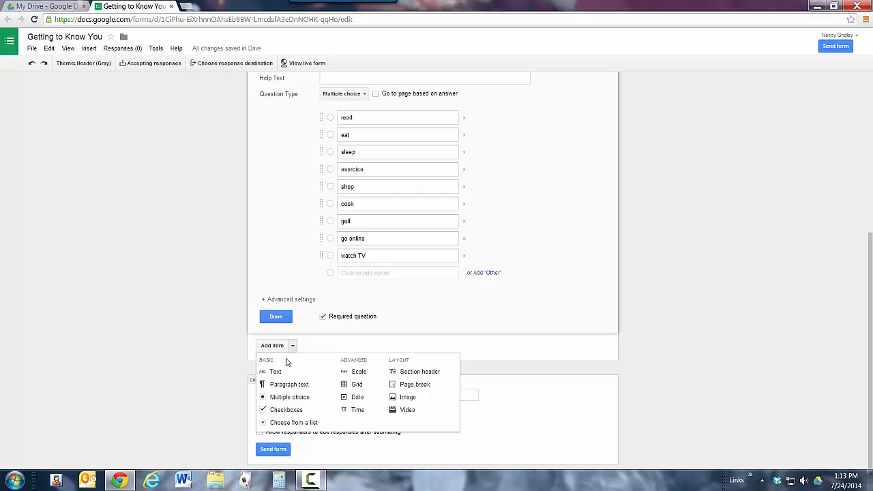
left_click(287, 410)
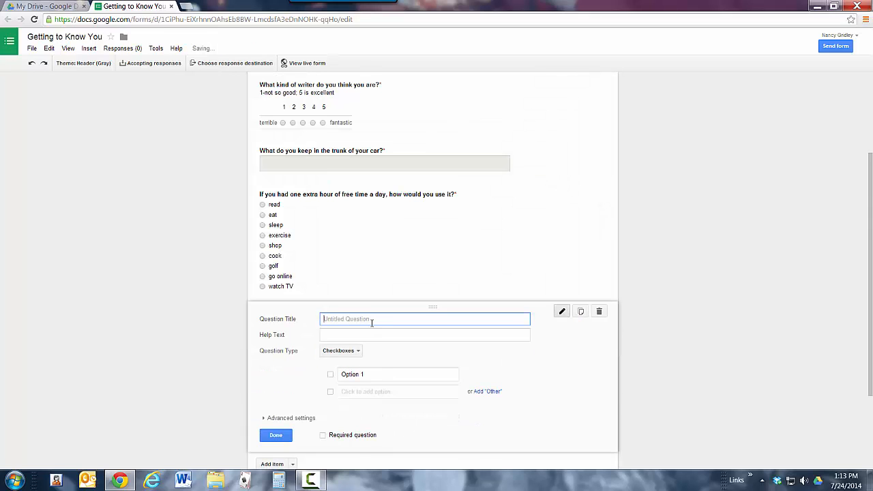
type("Poo")
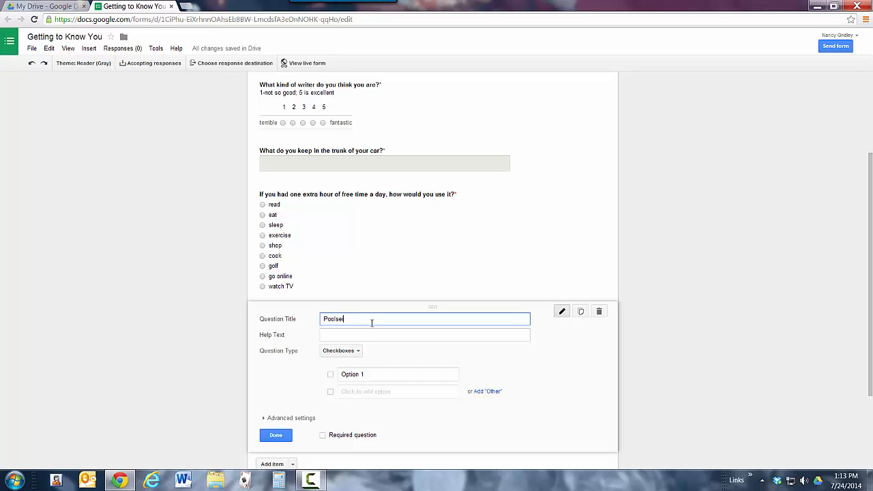
type("lside or Beach?")
Enter "Poolside" and "Beach" as the checkbox options and make the question required.
left_click(358, 375)
type("Po")
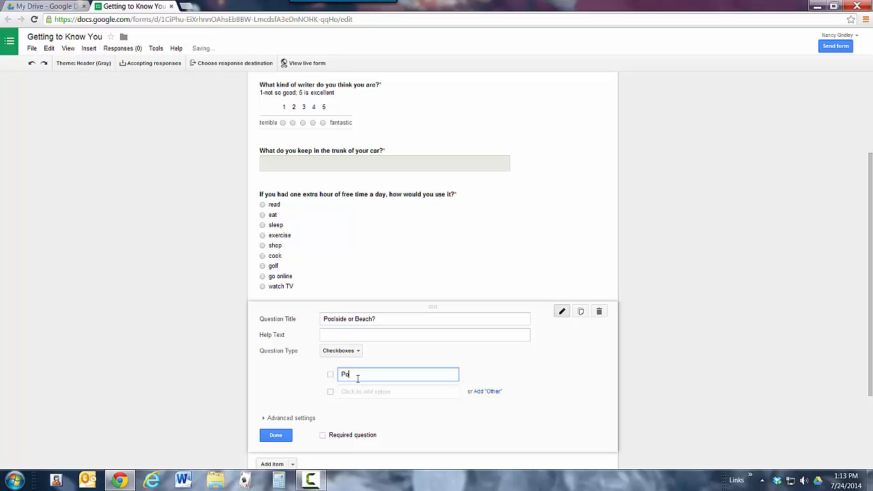
type("olside")
key("Return")
type("B")
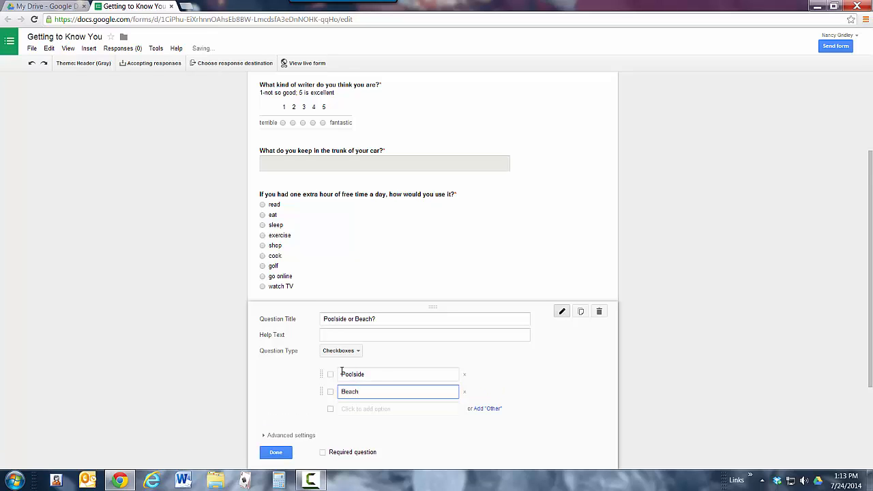
scroll(341, 372, "down", 1)
left_click(323, 407)
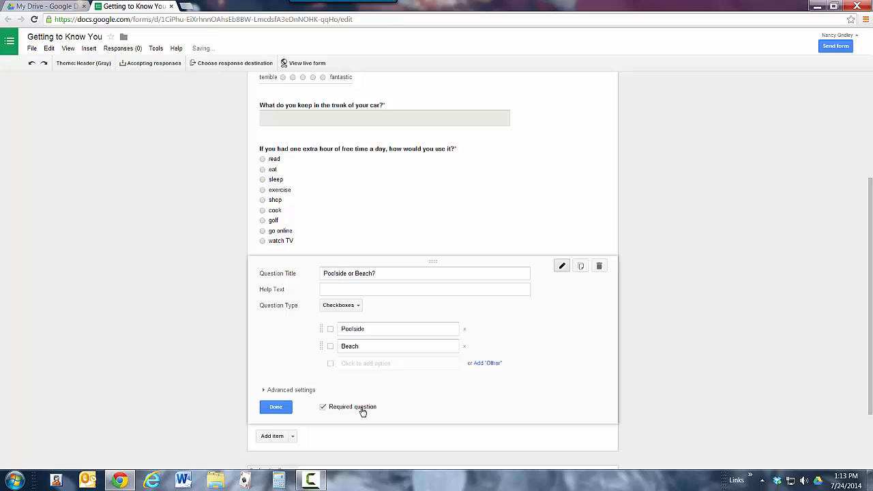
Add a required Text question titled "What is your name?" and finish editing it.
scroll(388, 401, "down", 1)
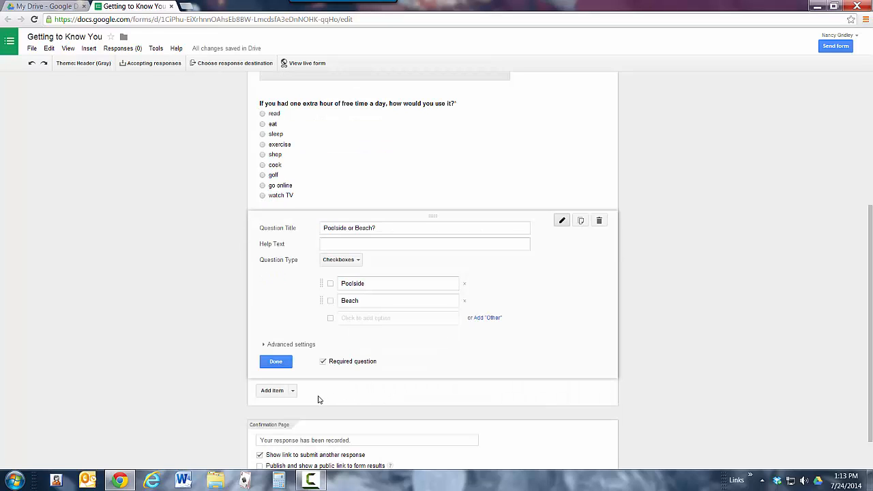
left_click(292, 390)
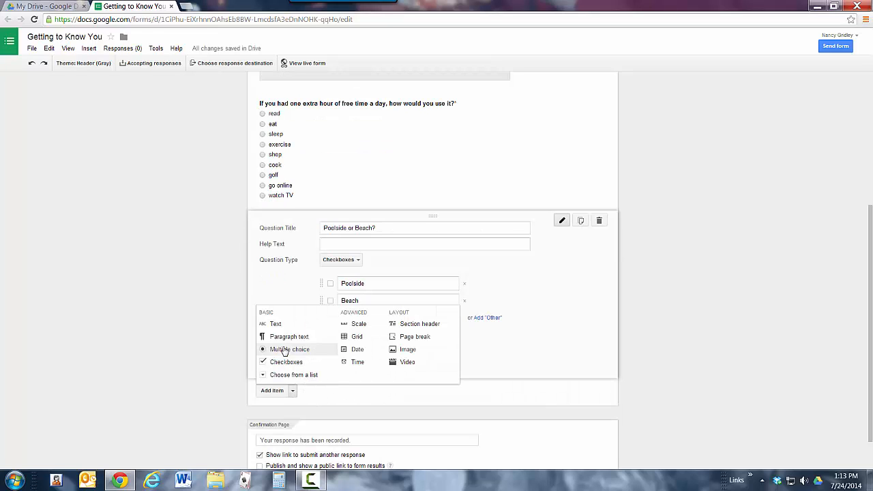
left_click(278, 325)
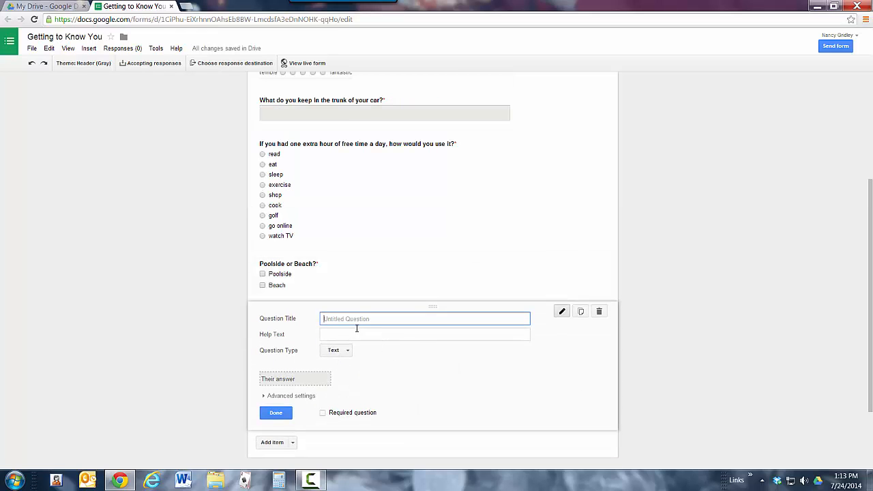
type("What is your name?")
left_click(324, 413)
left_click(276, 414)
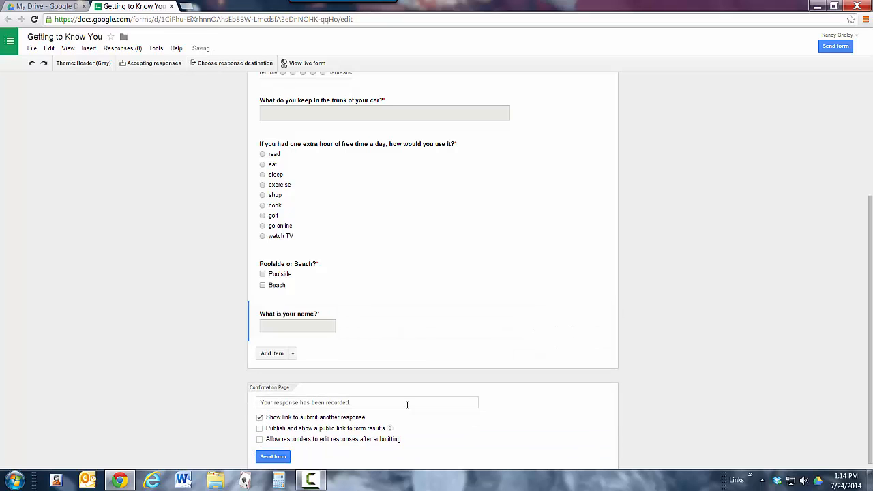
Open the form's sending options, select the share link and finish, dismissing the Windows color scheme prompt.
scroll(423, 371, "down", 1)
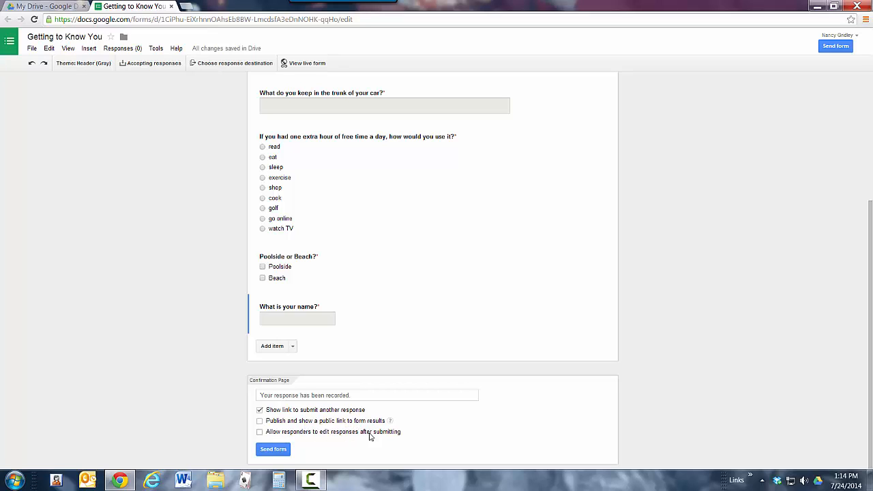
left_click(273, 450)
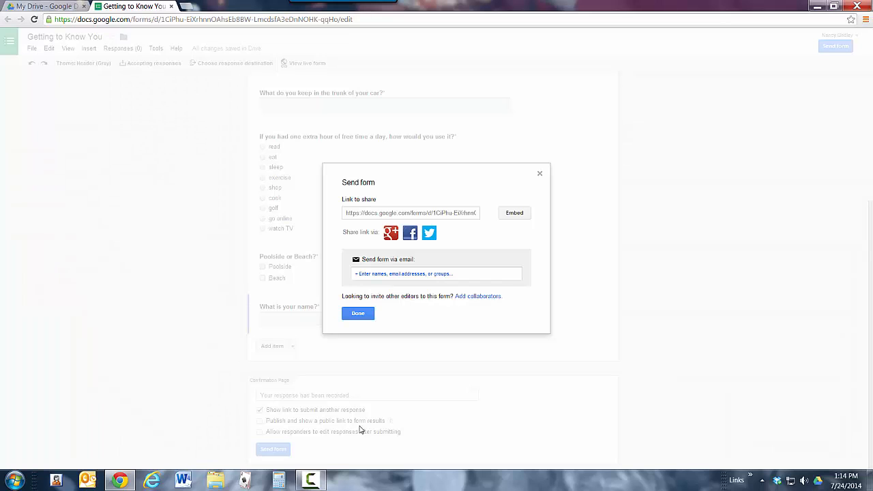
left_click(408, 215)
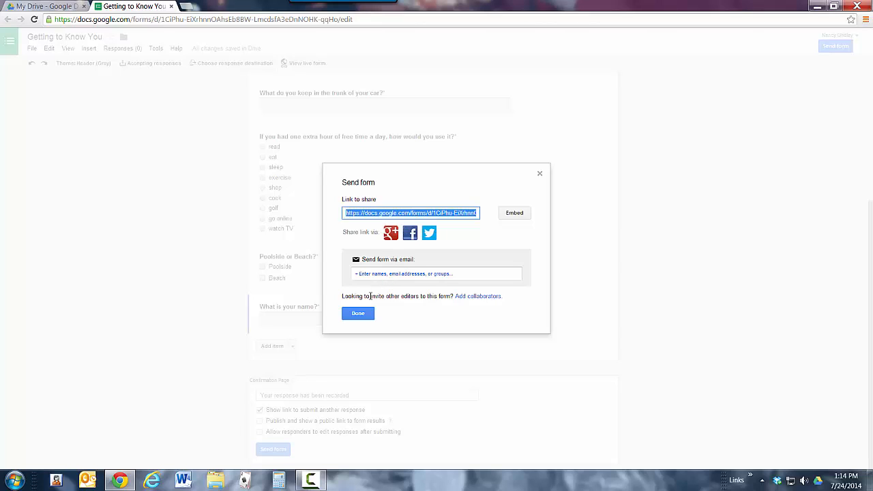
left_click(360, 315)
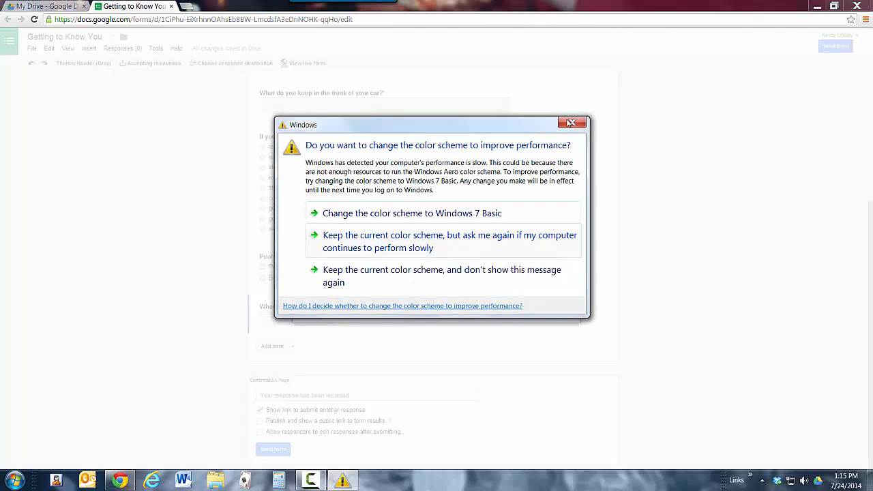
left_click(387, 232)
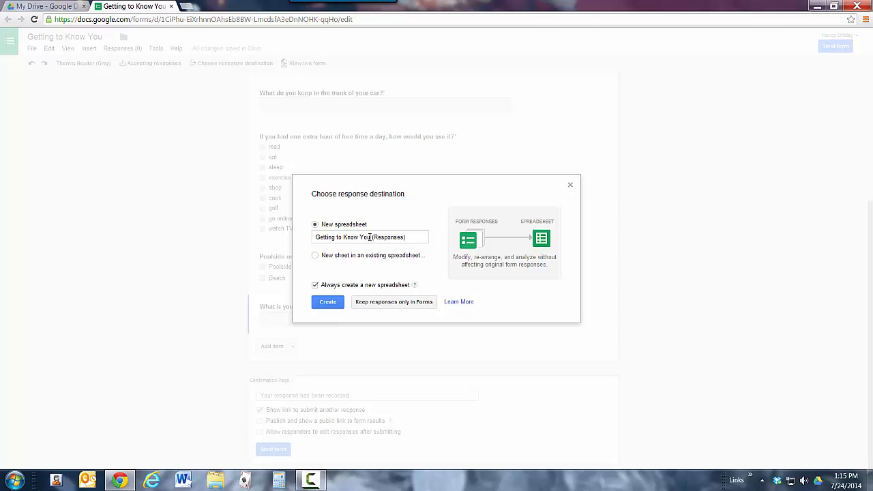
Create the new spreadsheet "Getting to Know You (Responses)" as the form's response destination.
left_click(328, 304)
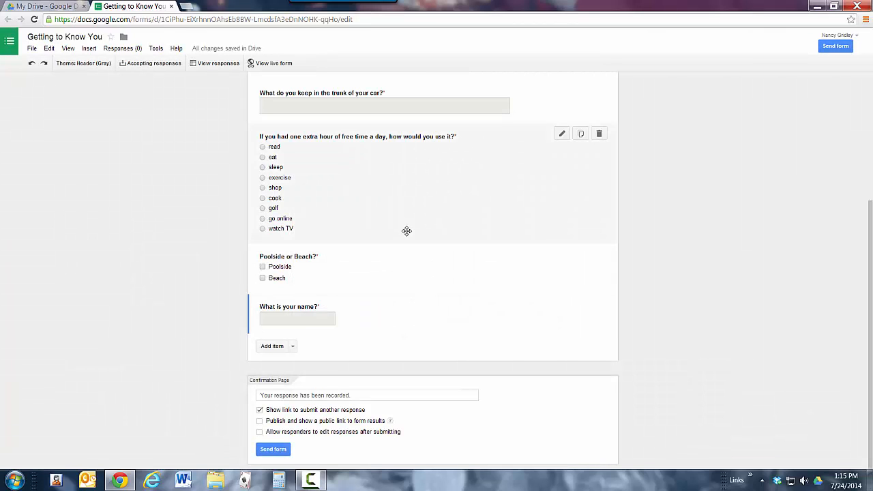
Preview the live "Getting to Know You" form through to the end, and close the preview.
scroll(408, 232, "up", 3)
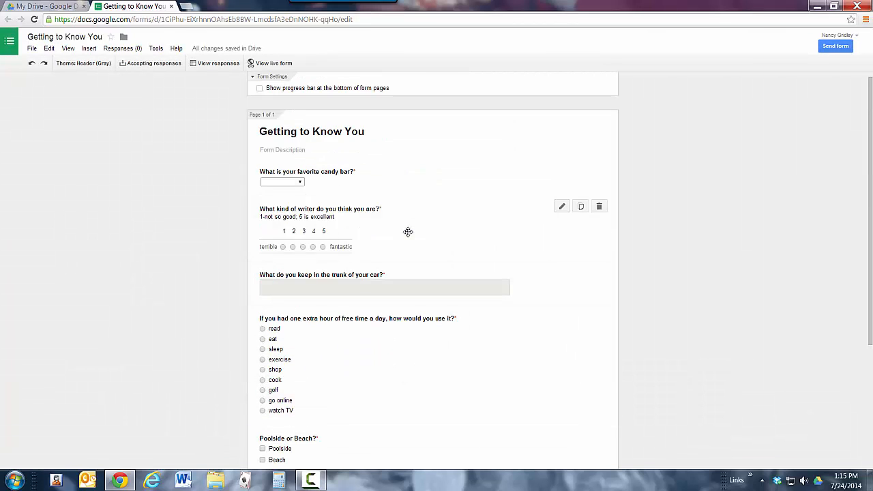
left_click(276, 63)
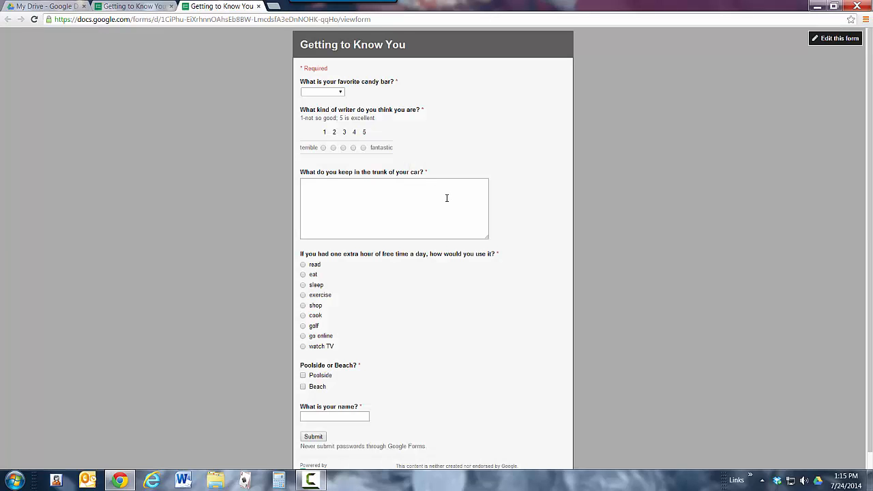
scroll(450, 203, "down", 1)
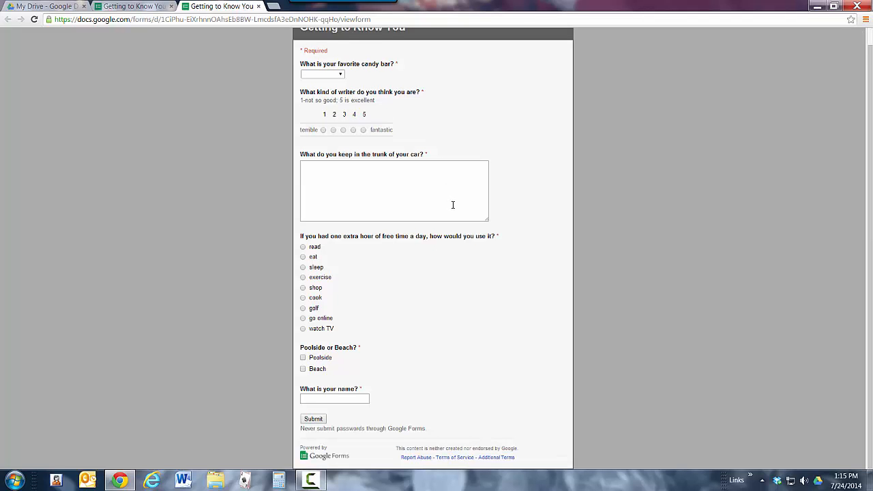
scroll(455, 219, "up", 1)
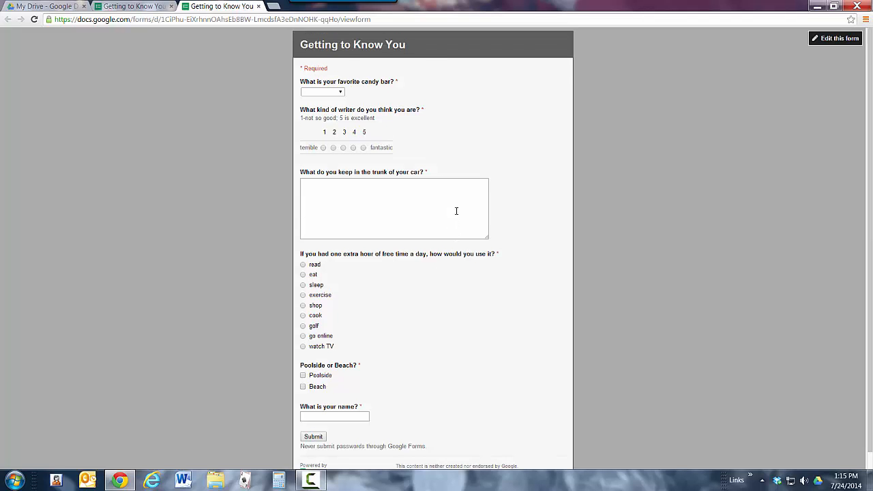
left_click(259, 7)
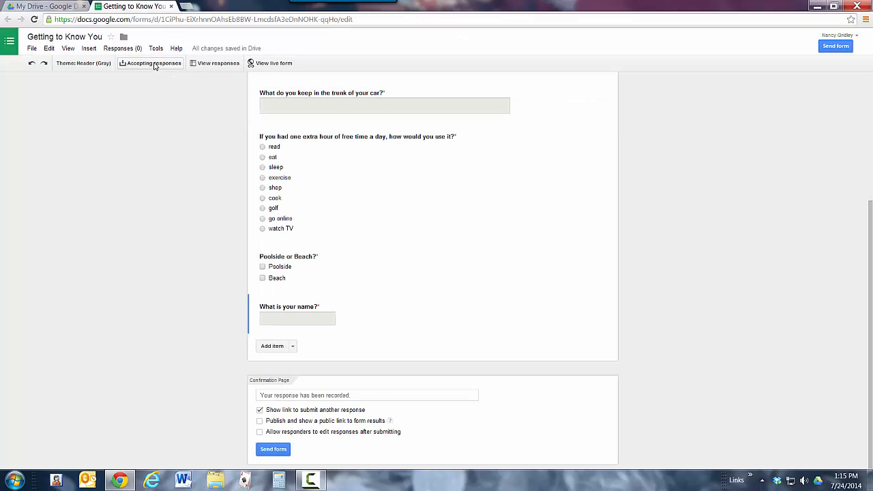
View the form's responses spreadsheet, and return to the My Drive file list.
left_click(206, 66)
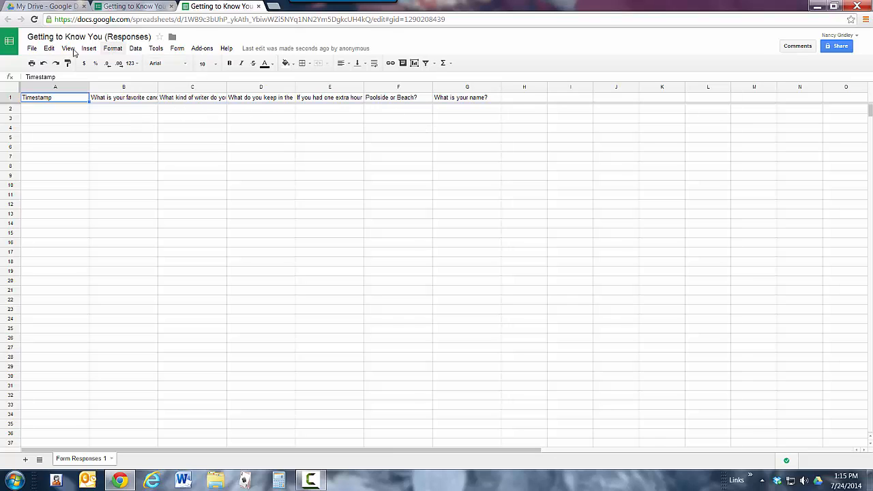
left_click(56, 9)
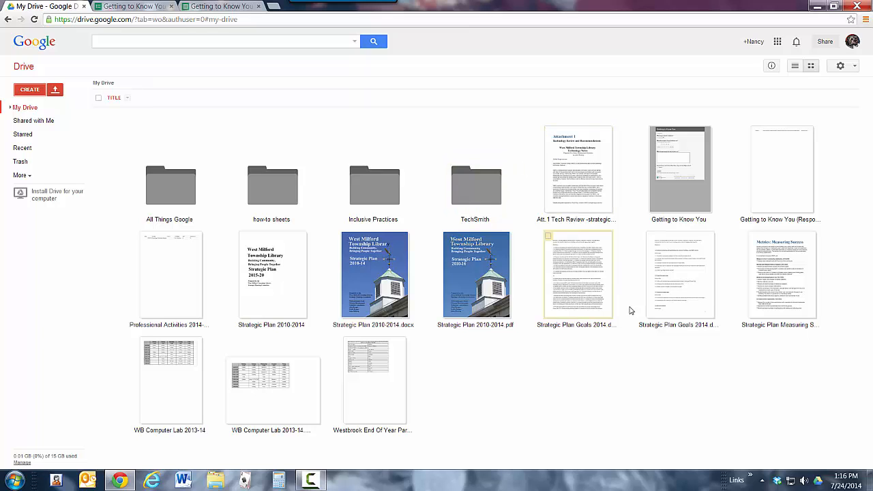
left_click(319, 483)
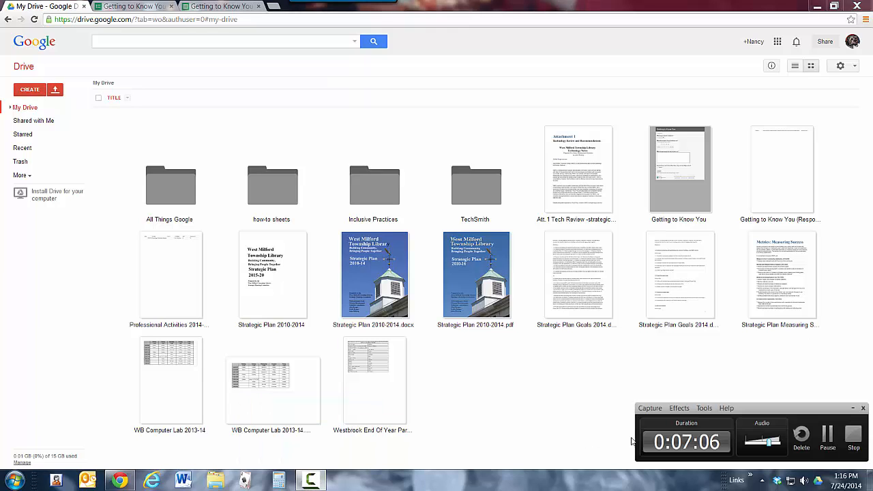